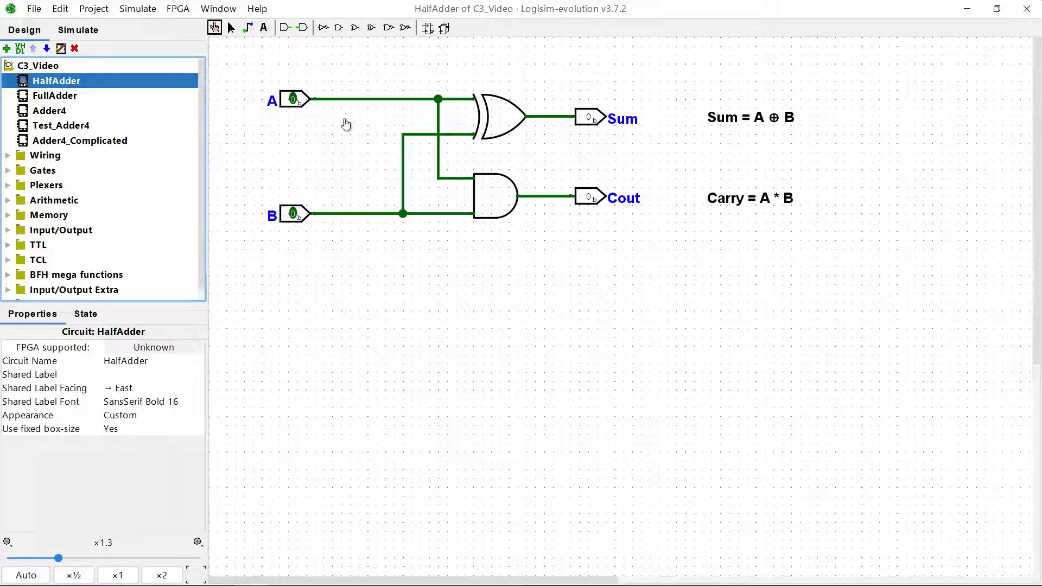
# Step: Test the half adder with only B at 1, only A at 1, and both inputs at 1
pyautogui.click(293, 213)
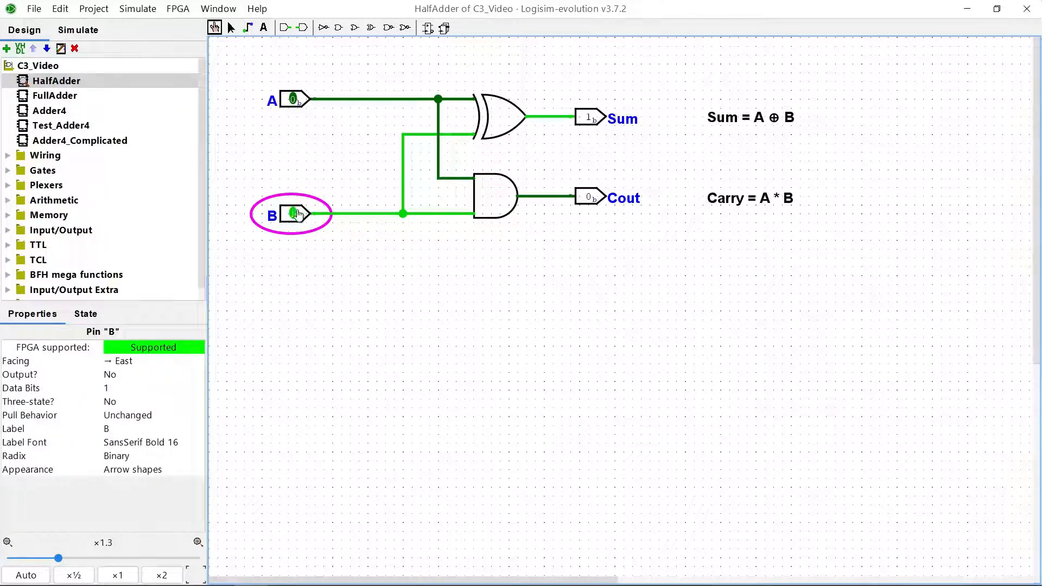
pyautogui.click(298, 214)
pyautogui.click(293, 99)
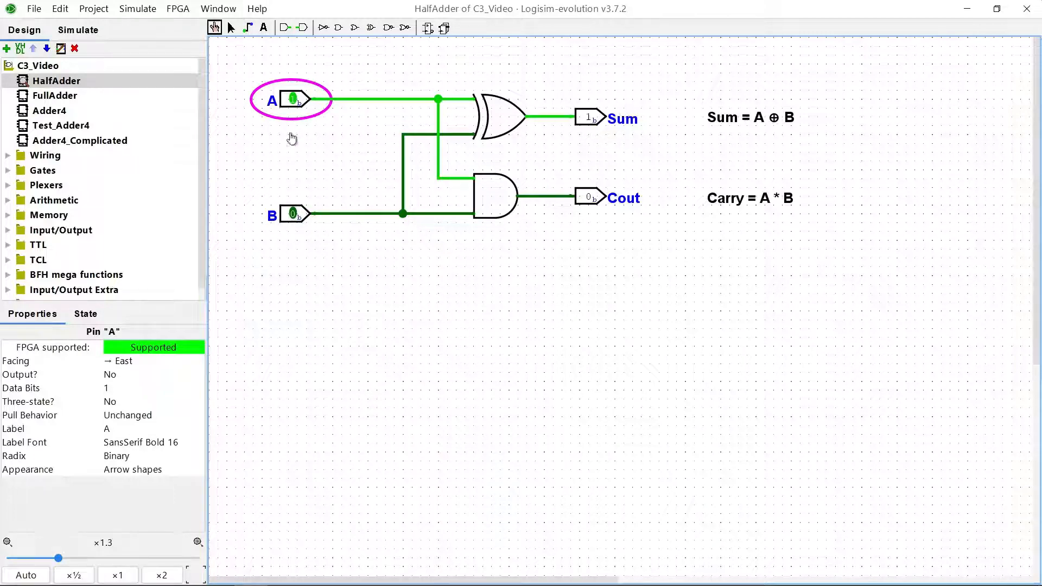
pyautogui.click(293, 213)
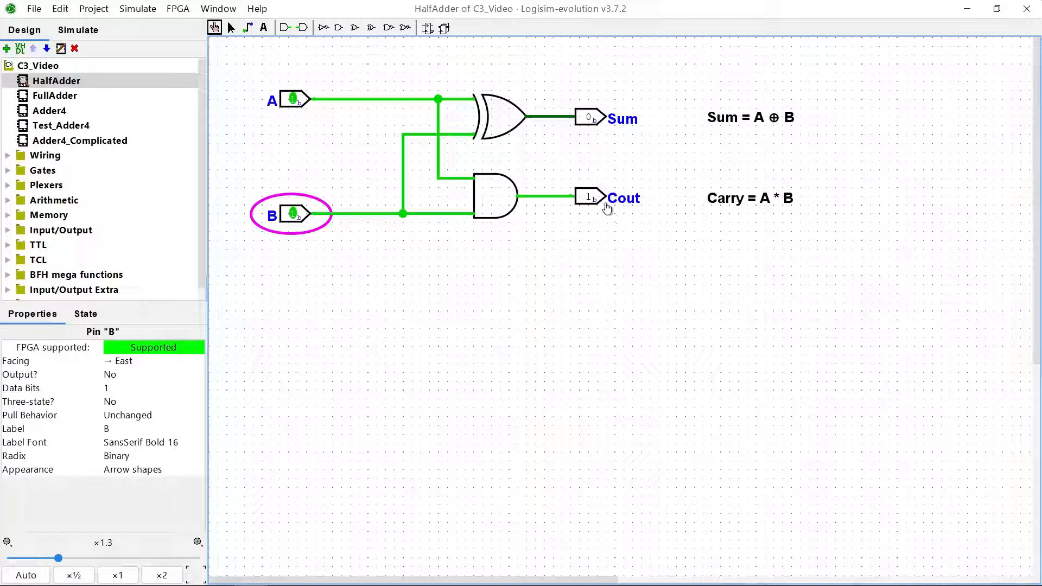
pyautogui.click(230, 27)
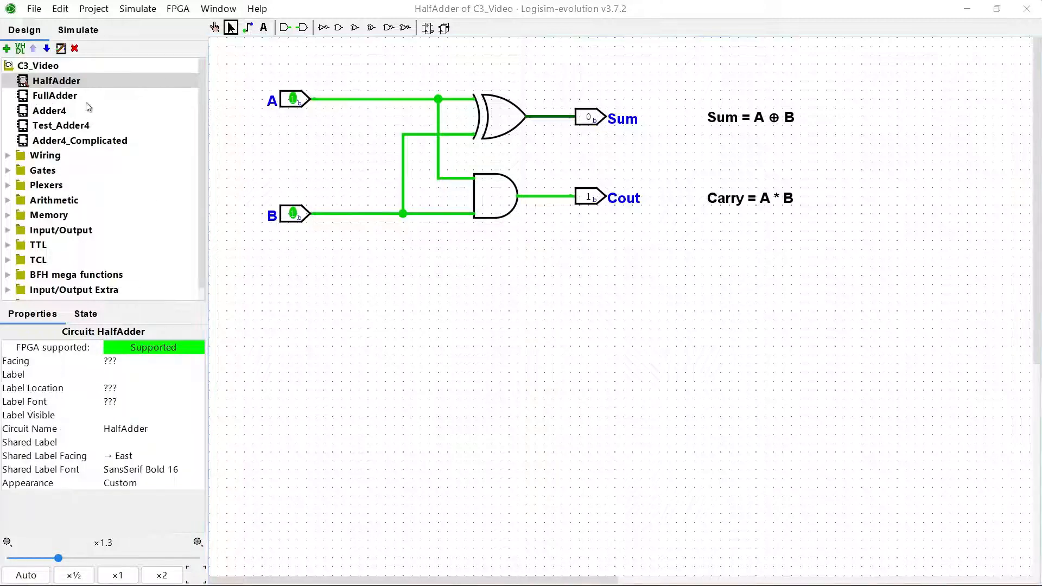
# Step: Open the FullAdder circuit and inspect its input pins A, B and Cin and its output pins Sum and Cout
pyautogui.doubleClick(76, 96)
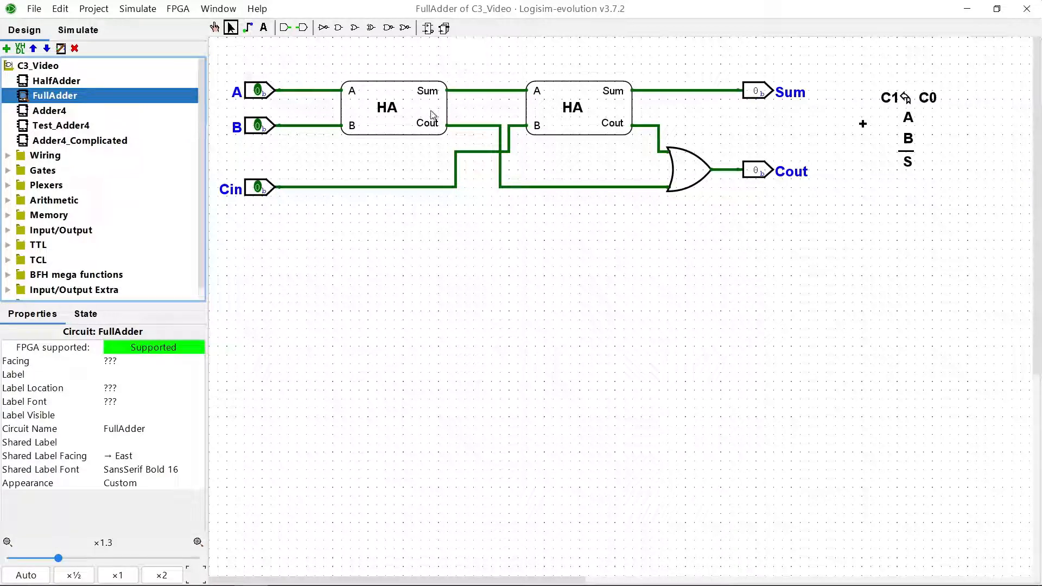
pyautogui.click(261, 93)
pyautogui.click(264, 130)
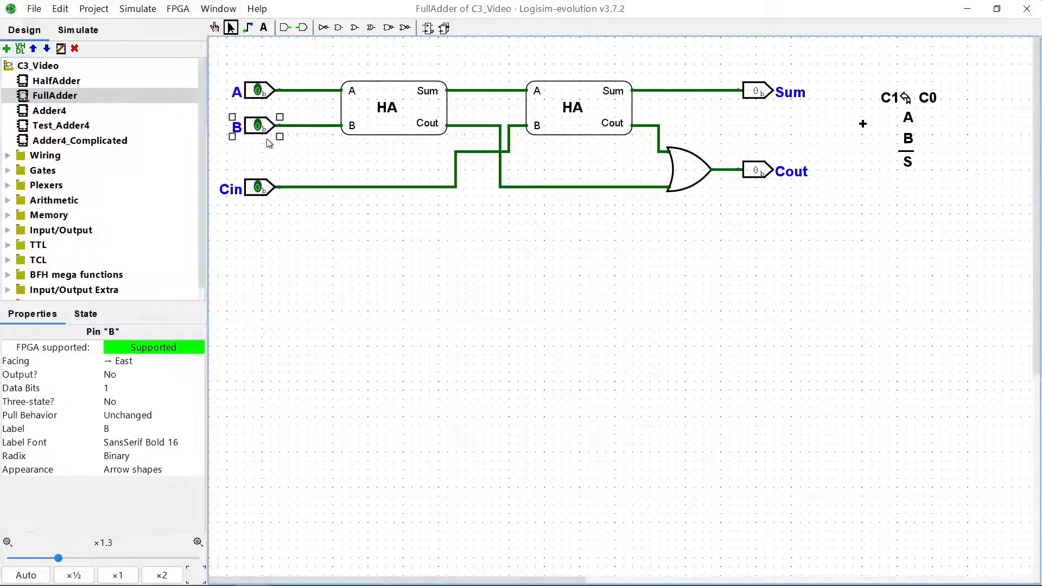
pyautogui.click(268, 187)
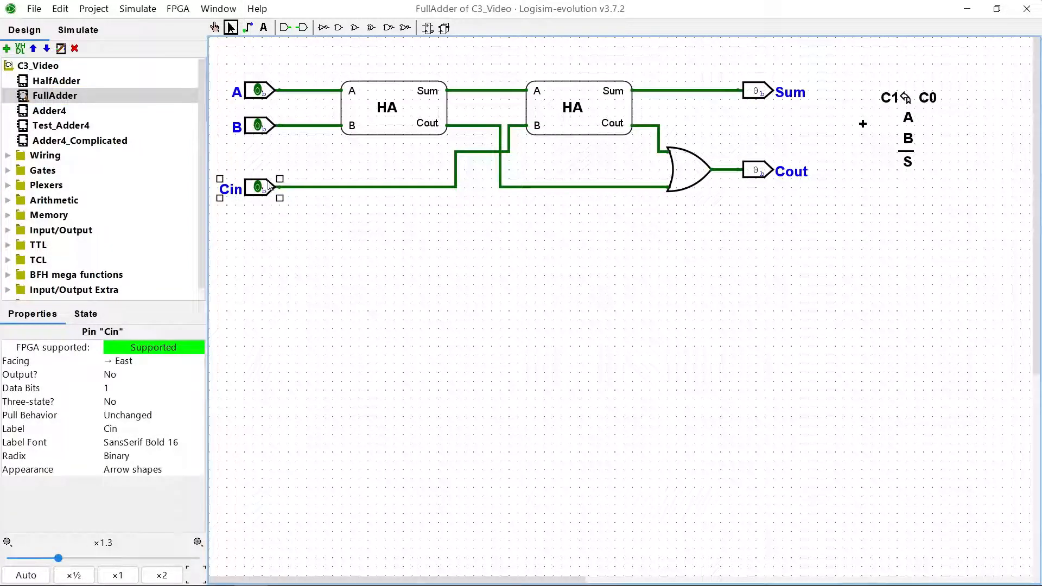
pyautogui.click(363, 218)
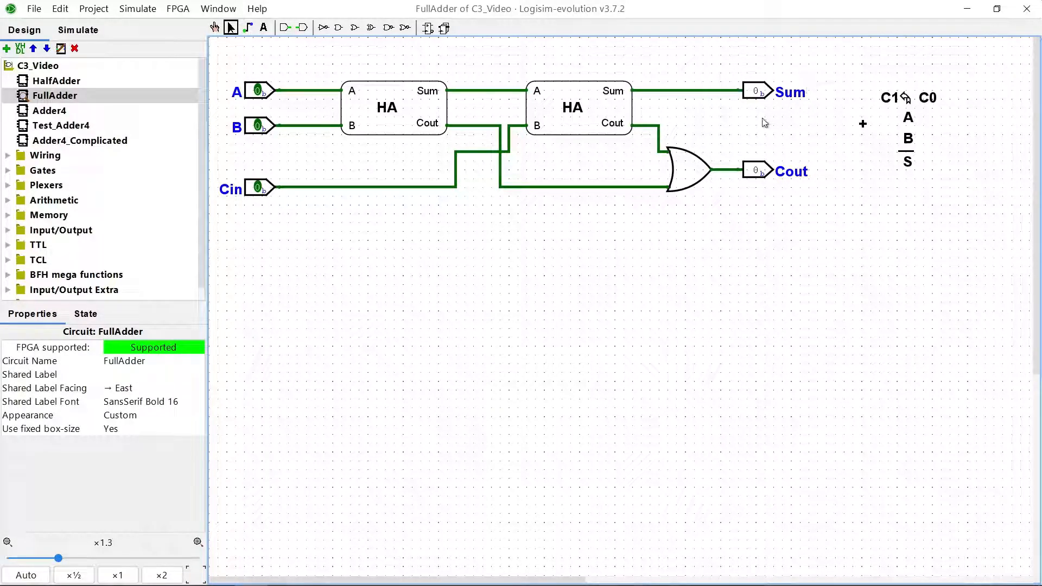
pyautogui.click(763, 96)
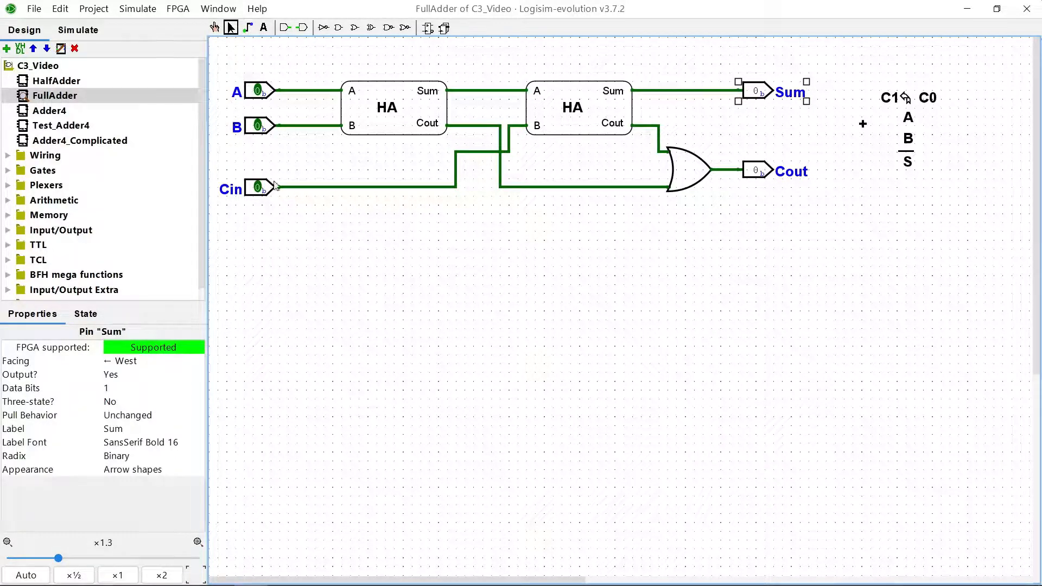
pyautogui.click(762, 169)
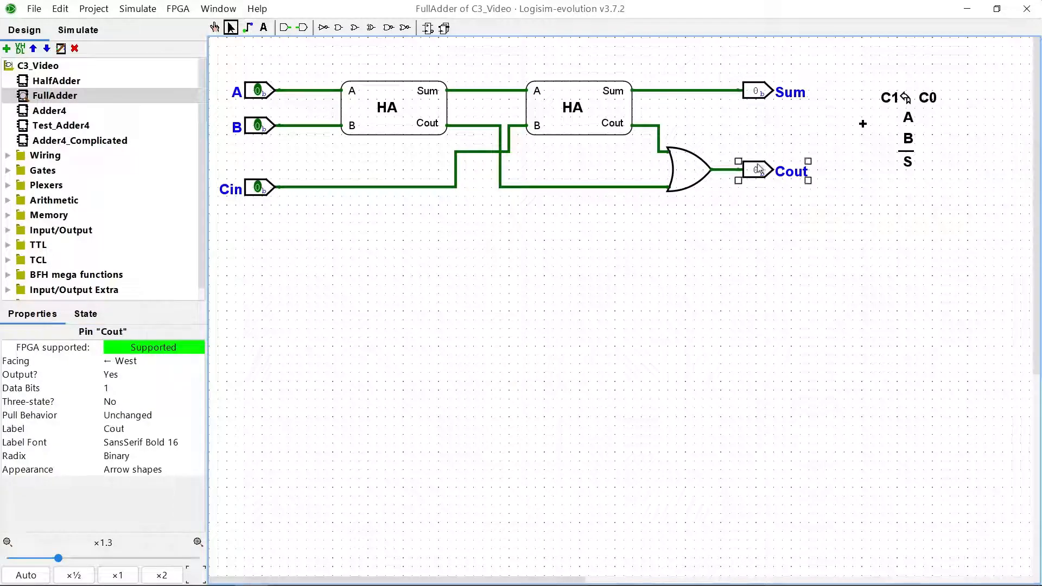
pyautogui.click(755, 139)
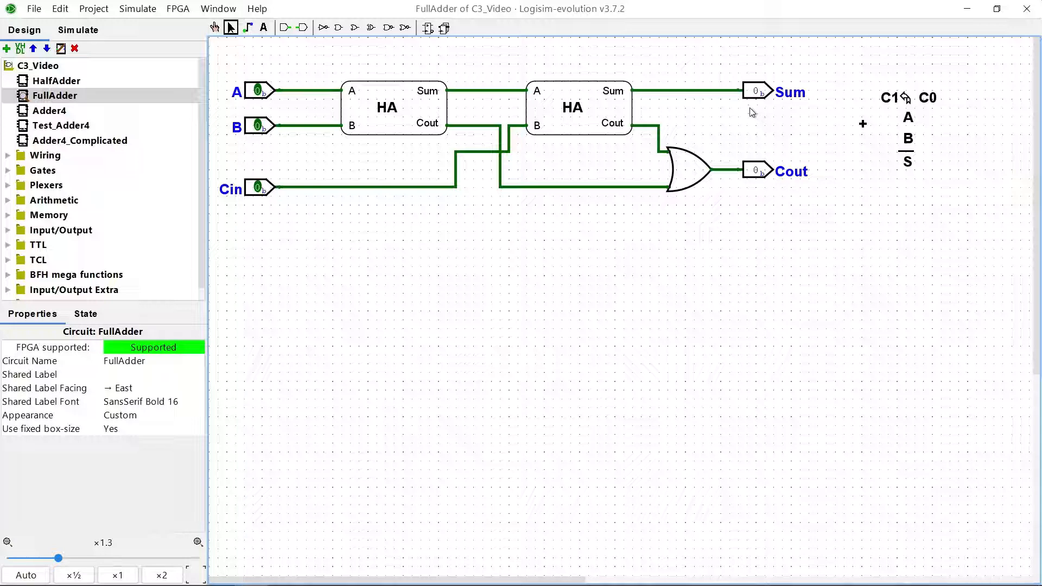
# Step: Examine the two half adder blocks in the FullAdder circuit and compare the HalfAdder and FullAdder entries in the project
pyautogui.click(89, 94)
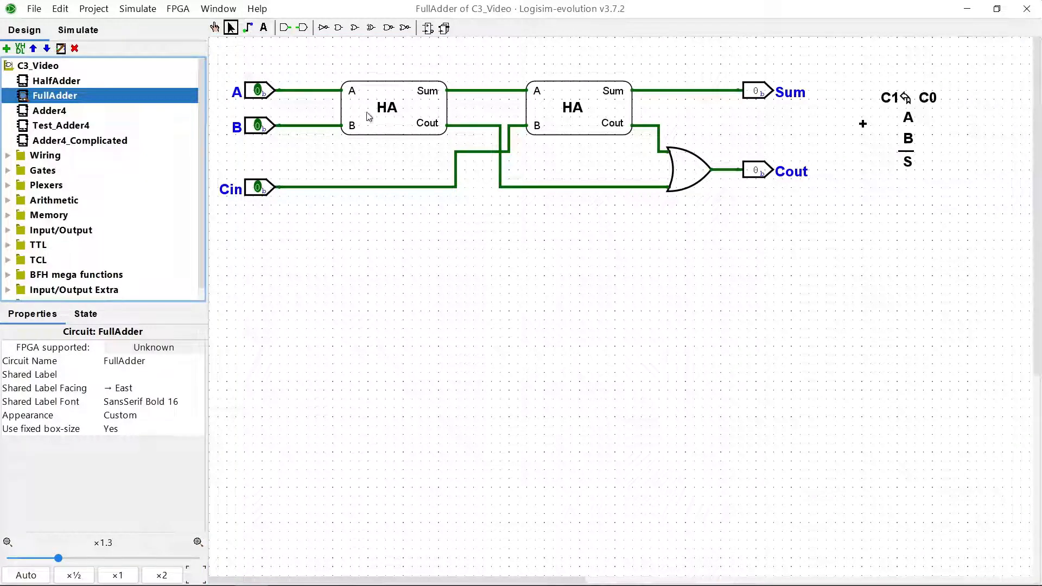
pyautogui.click(408, 111)
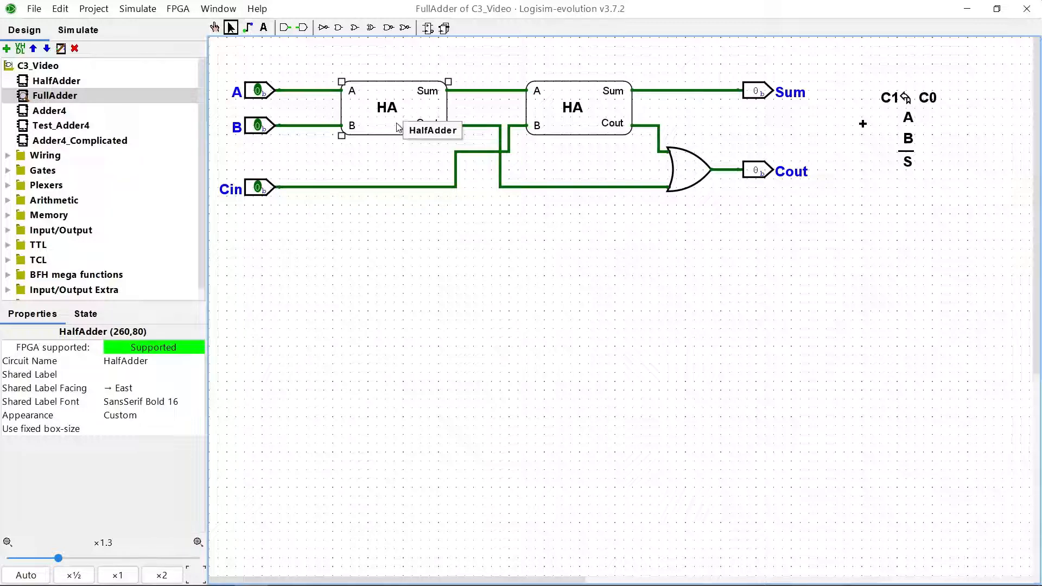
pyautogui.click(86, 84)
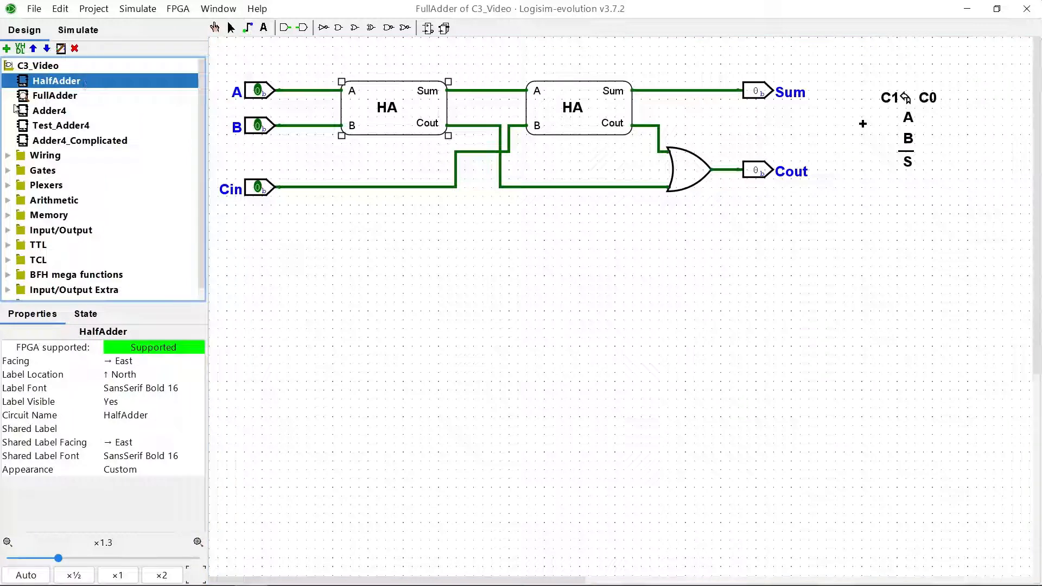
pyautogui.click(79, 85)
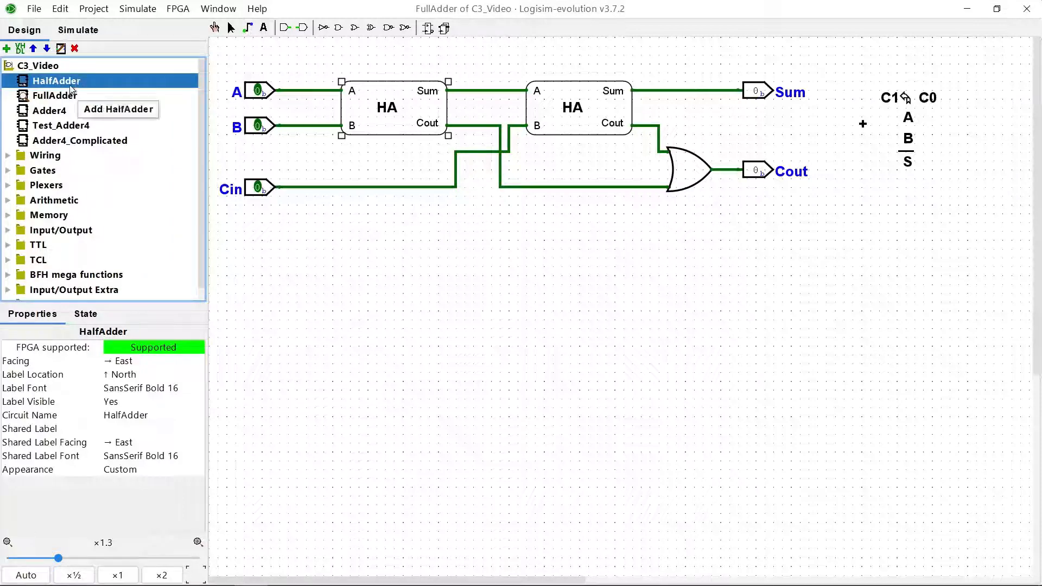
pyautogui.click(57, 97)
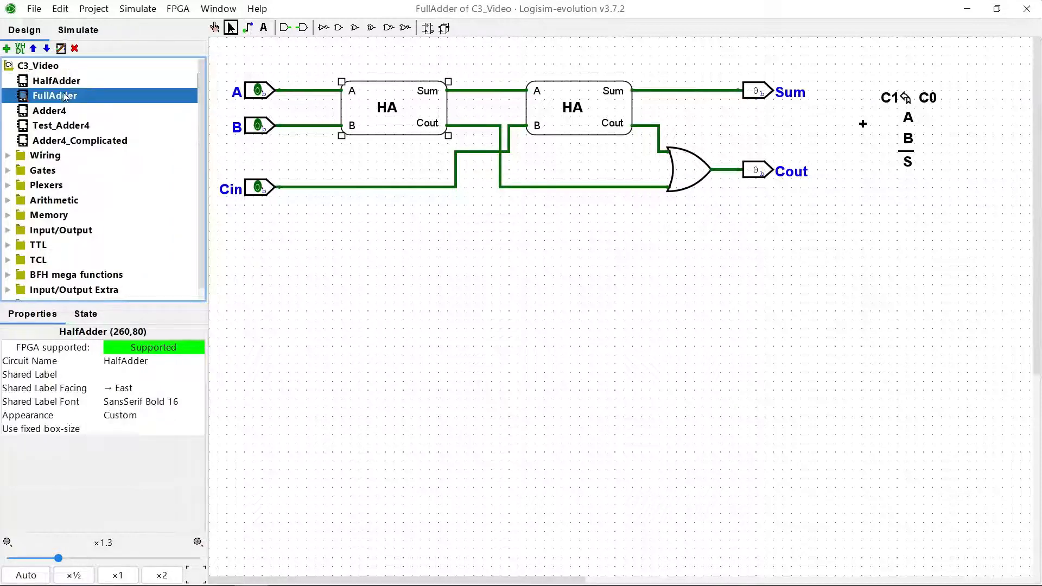
pyautogui.click(70, 81)
pyautogui.click(66, 94)
pyautogui.click(74, 82)
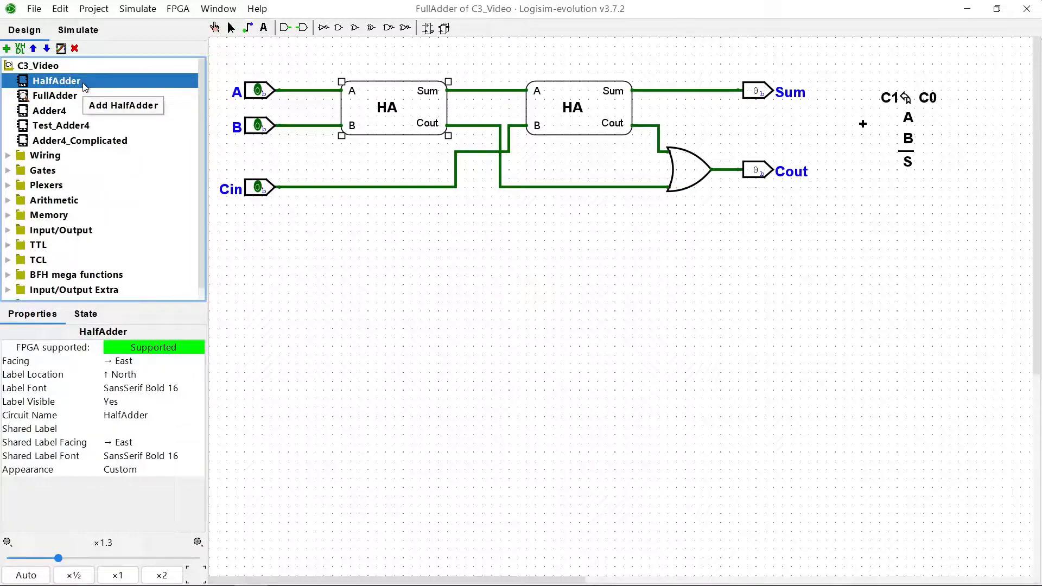
pyautogui.click(80, 98)
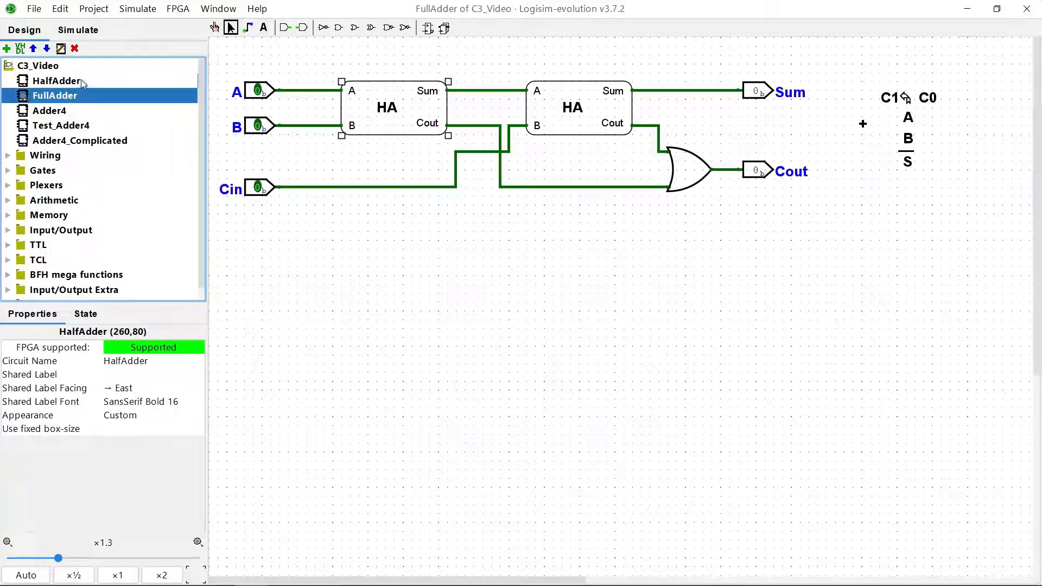
pyautogui.click(82, 82)
pyautogui.click(70, 100)
pyautogui.click(81, 97)
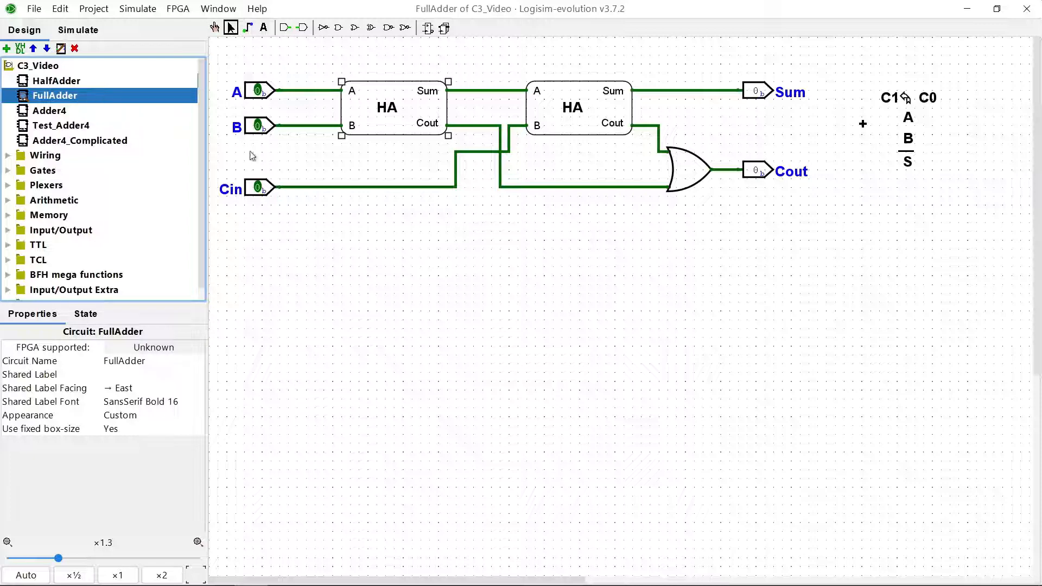
pyautogui.click(584, 107)
pyautogui.click(564, 70)
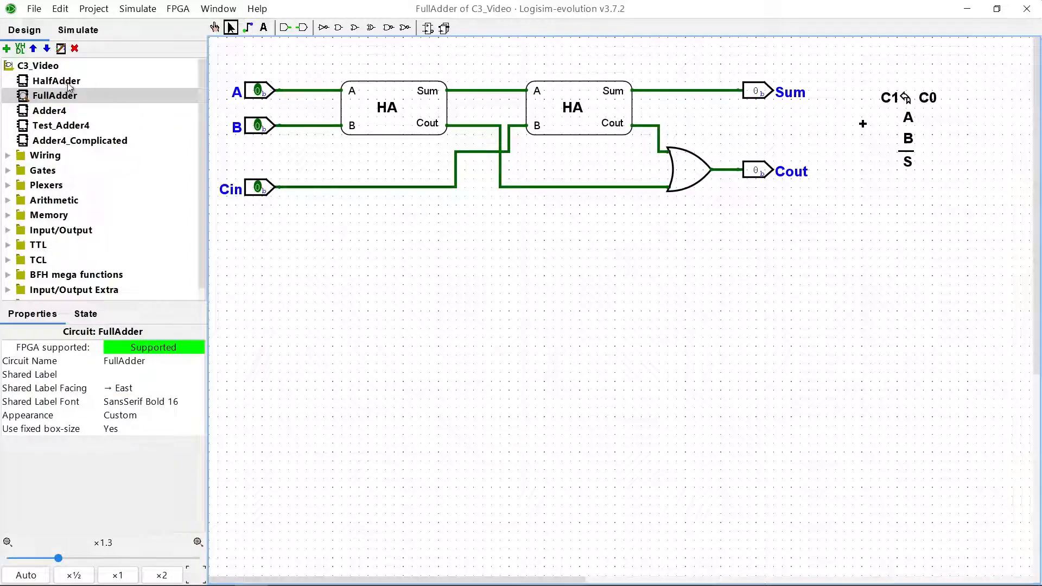
# Step: Place an additional HalfAdder block in the empty area below the full adder circuit
pyautogui.click(98, 96)
pyautogui.click(77, 85)
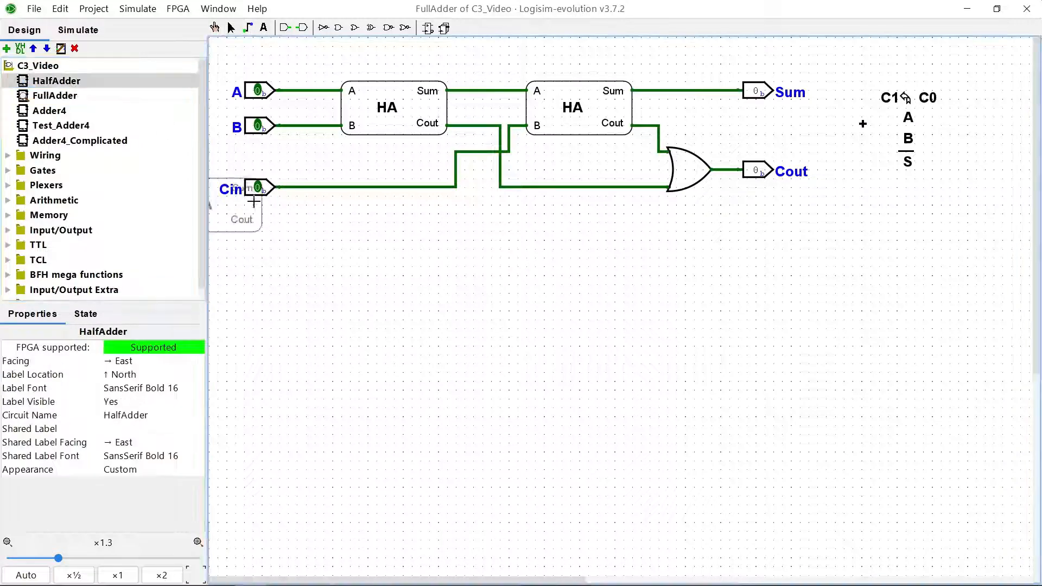
pyautogui.click(429, 293)
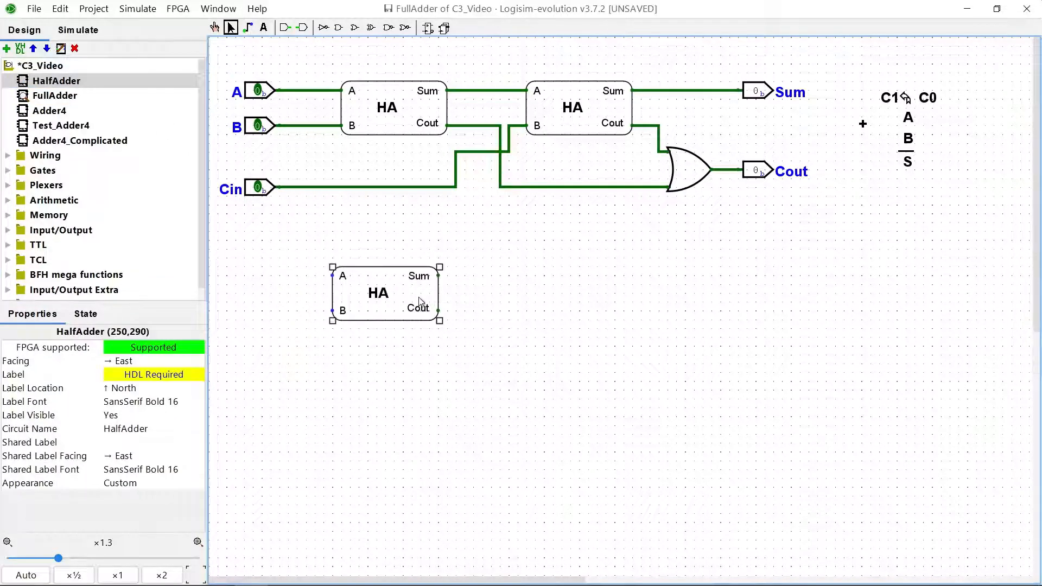
pyautogui.click(373, 255)
# Step: Try the Classic Logisim appearance on the added HalfAdder block and set the appearance back to Custom
pyautogui.click(402, 296)
pyautogui.click(128, 484)
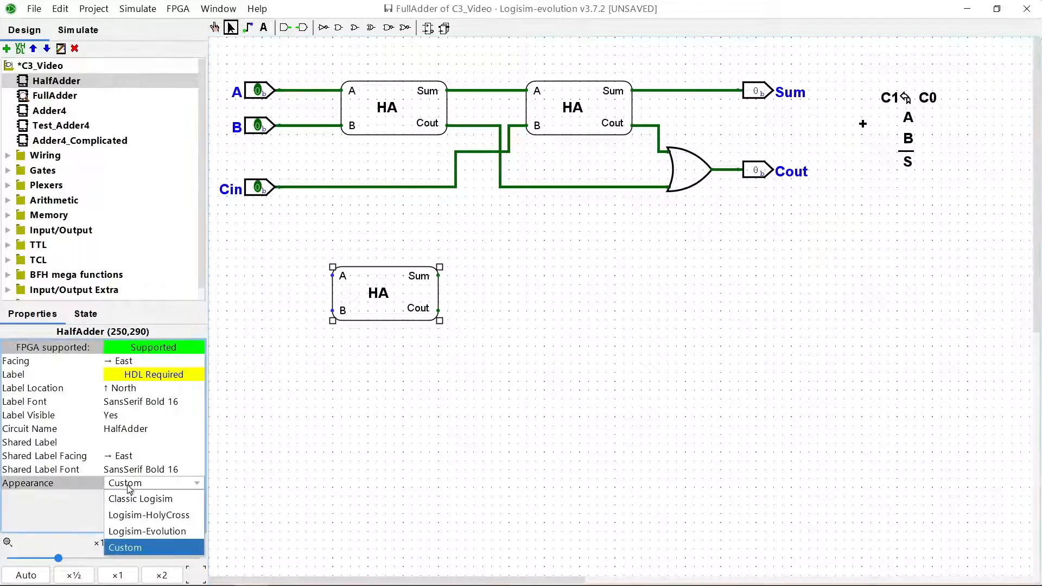
pyautogui.click(139, 500)
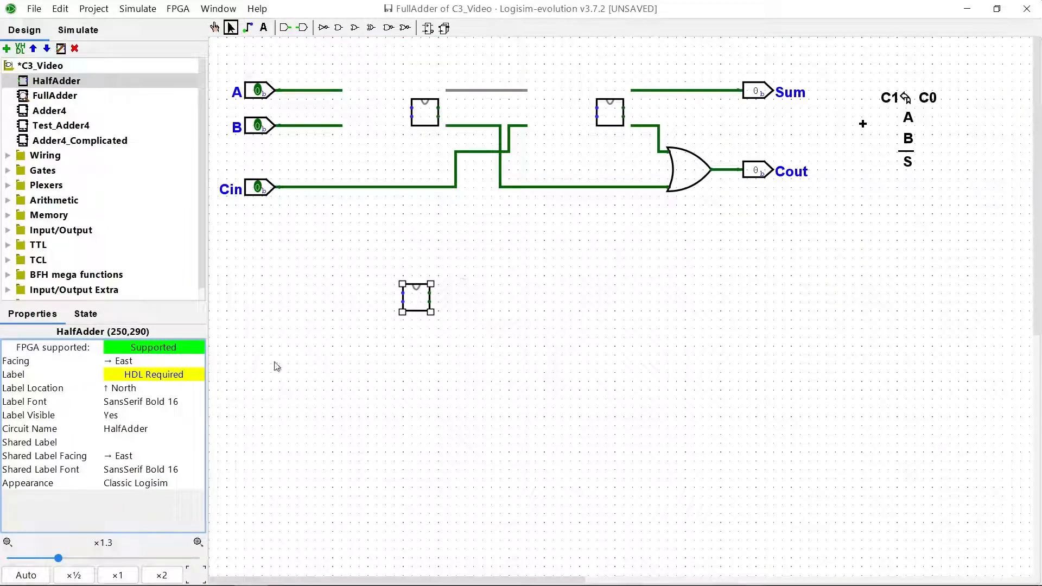
pyautogui.click(139, 485)
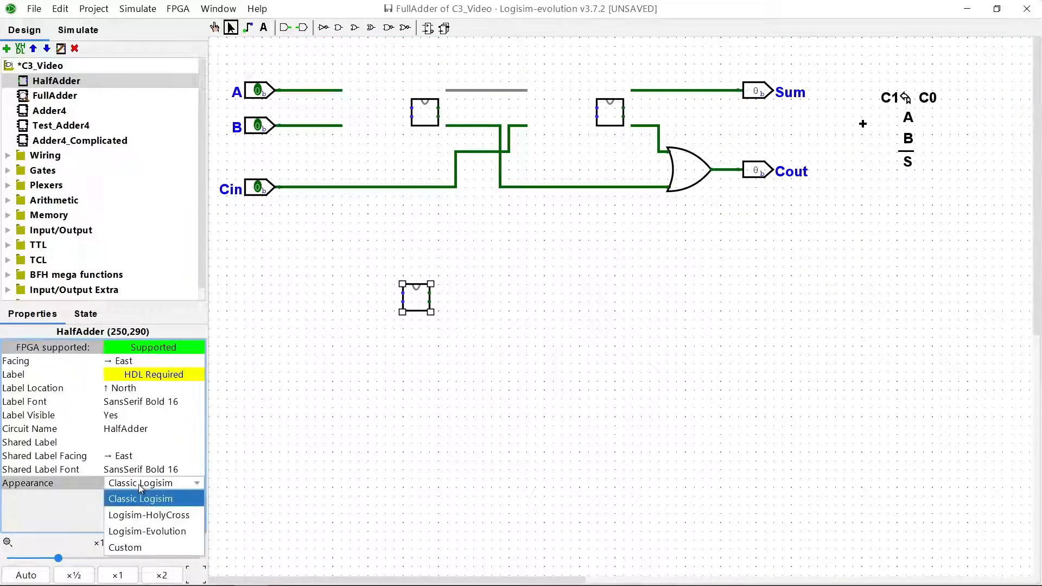
pyautogui.click(150, 548)
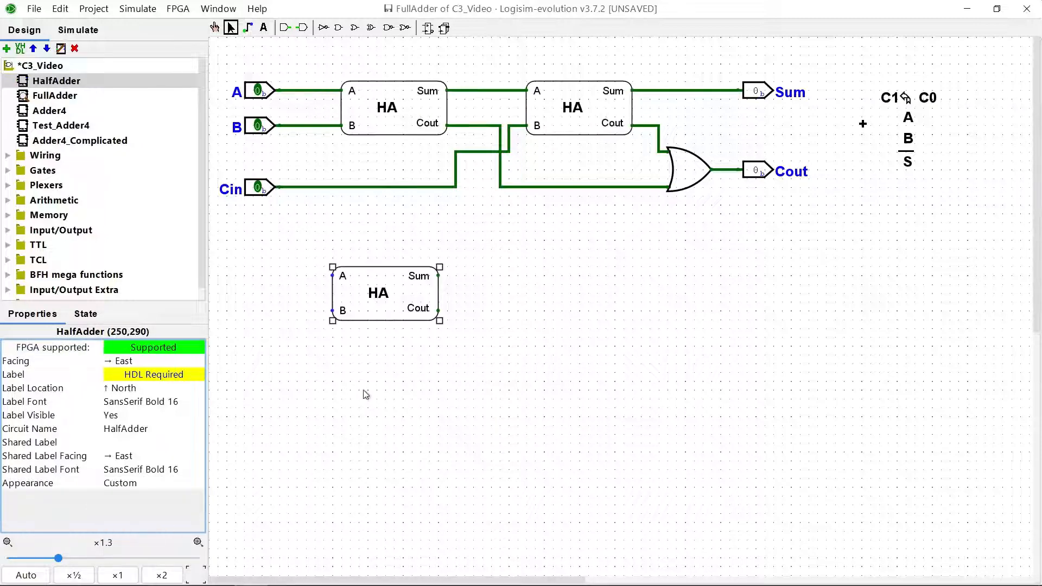
# Step: Open the HalfAdder circuit's appearance for editing and inspect the rounded rectangle that outlines its symbol
pyautogui.click(372, 374)
pyautogui.click(377, 303)
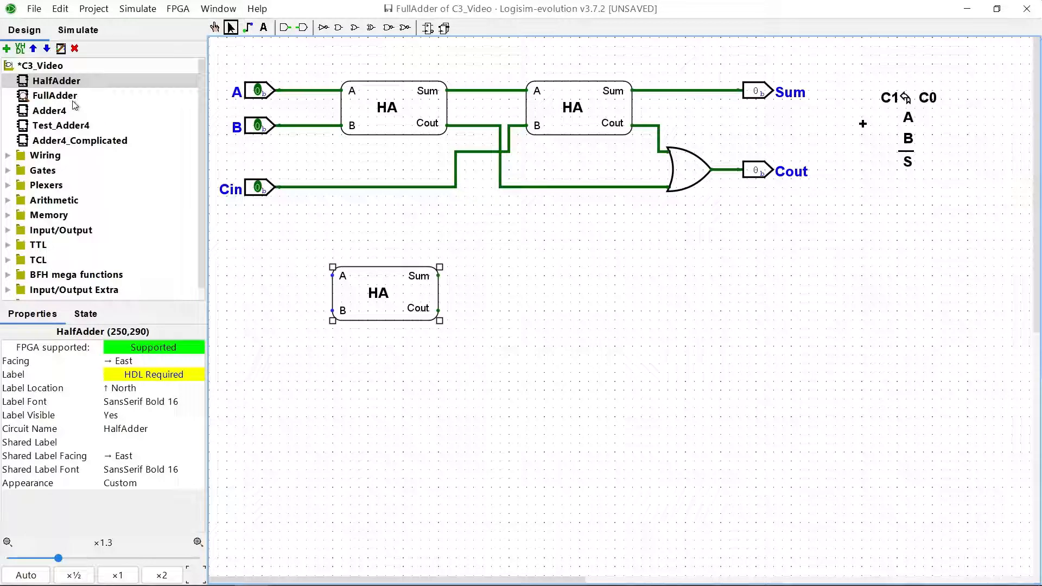
pyautogui.click(57, 81)
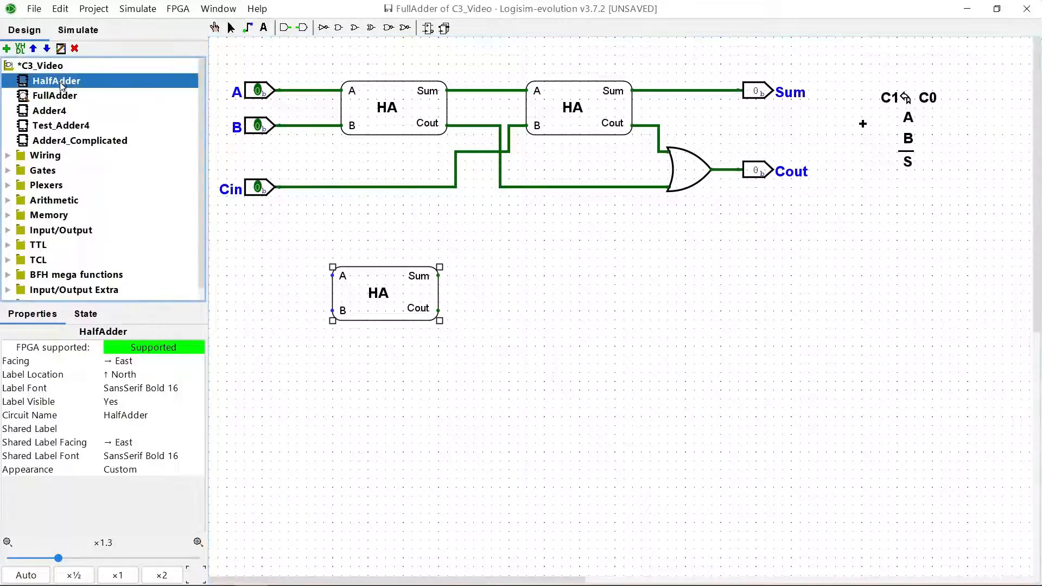
pyautogui.rightClick(61, 82)
pyautogui.click(61, 83)
pyautogui.rightClick(62, 80)
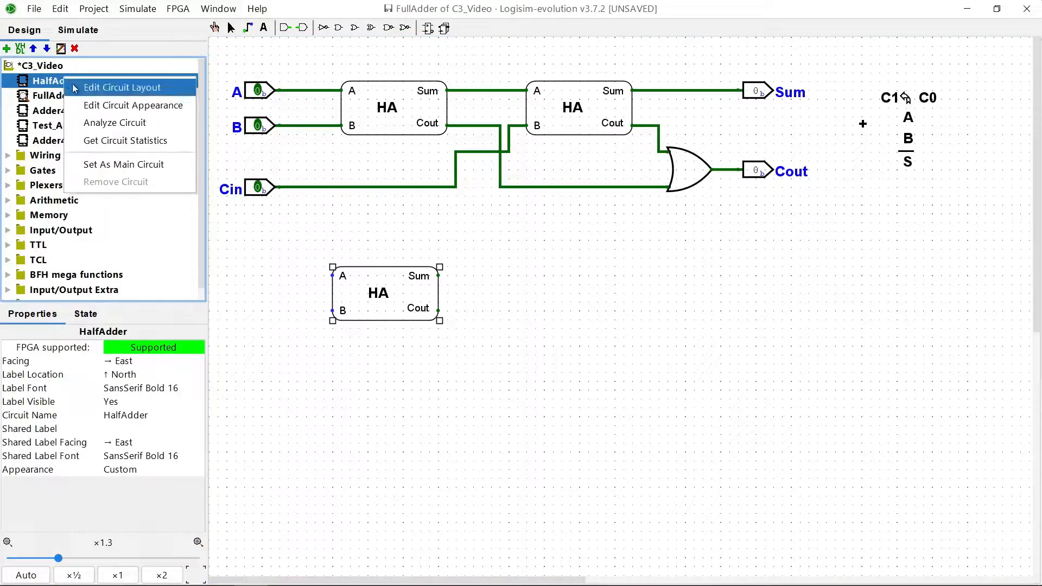
pyautogui.click(116, 107)
pyautogui.click(438, 253)
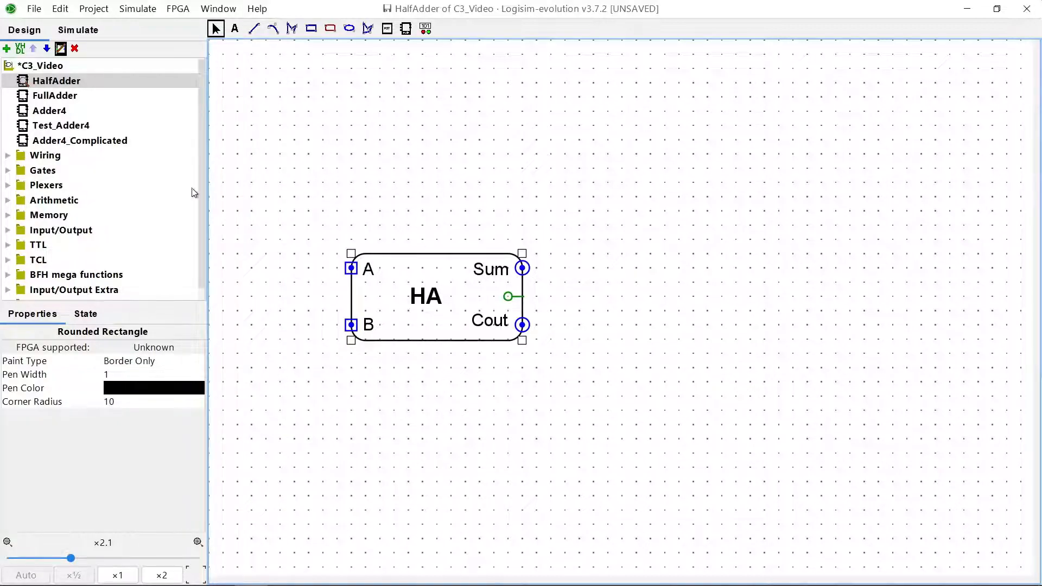
# Step: Delete the extra HalfAdder block from the FullAdder circuit and save the project
pyautogui.doubleClick(61, 96)
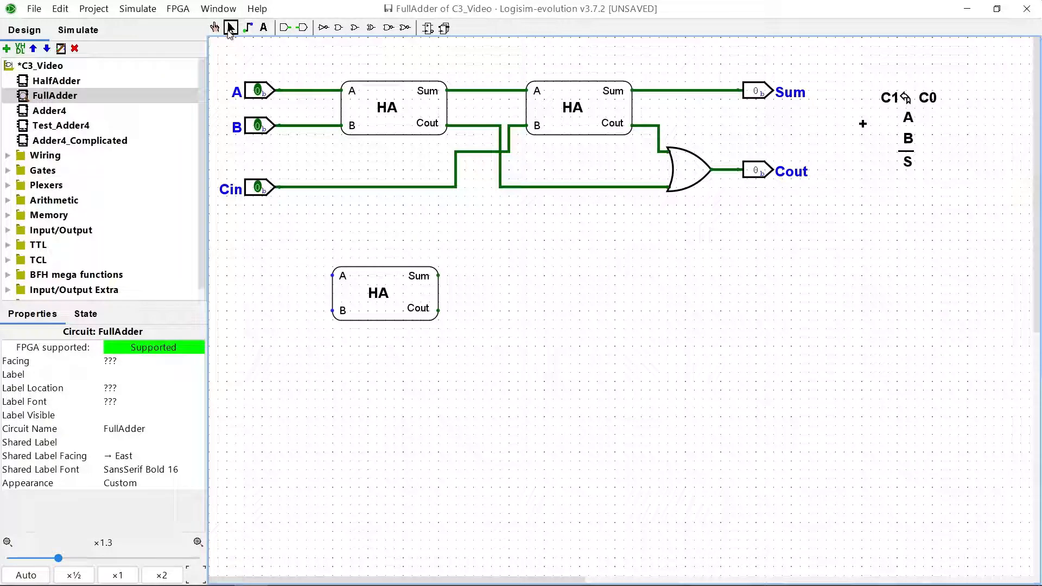
pyautogui.click(396, 307)
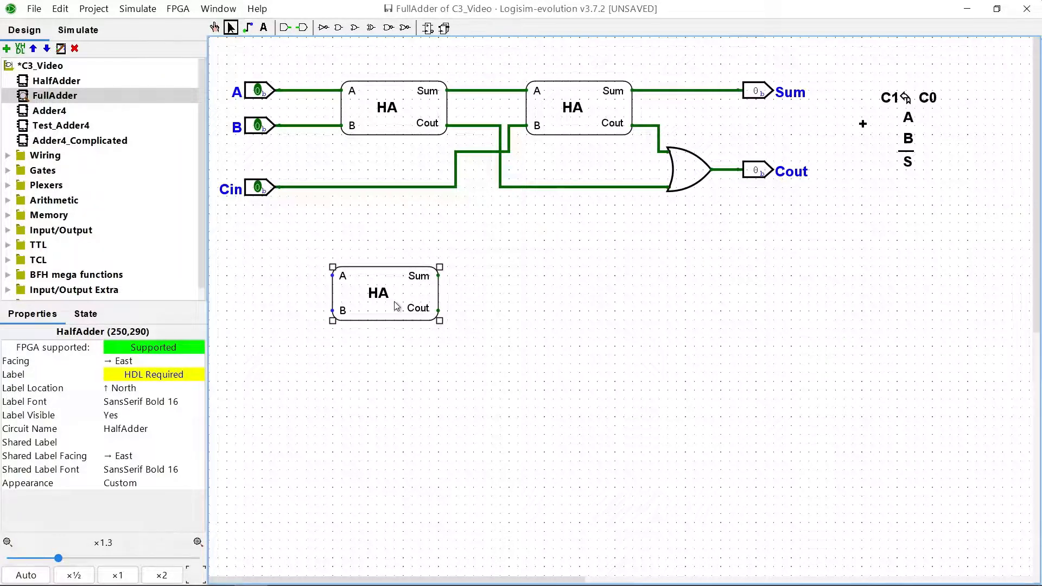
pyautogui.press('Delete')
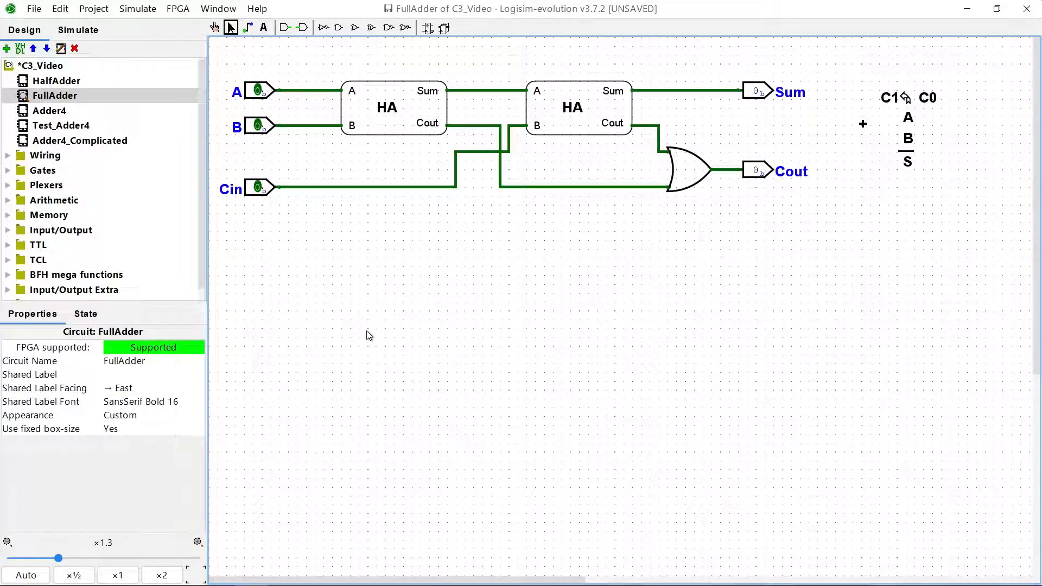
pyautogui.hotkey('ctrl', 's')
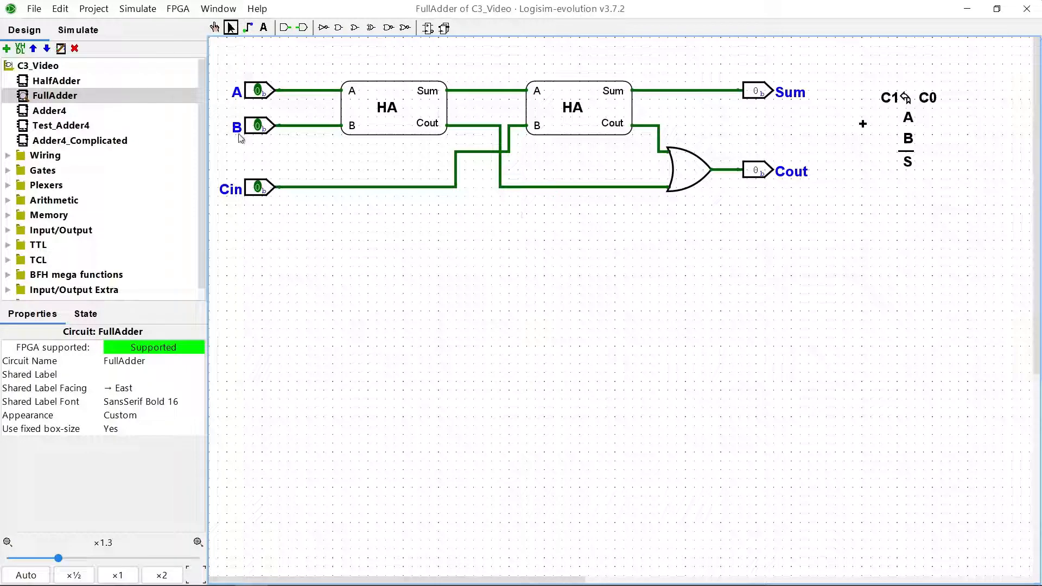
pyautogui.click(231, 28)
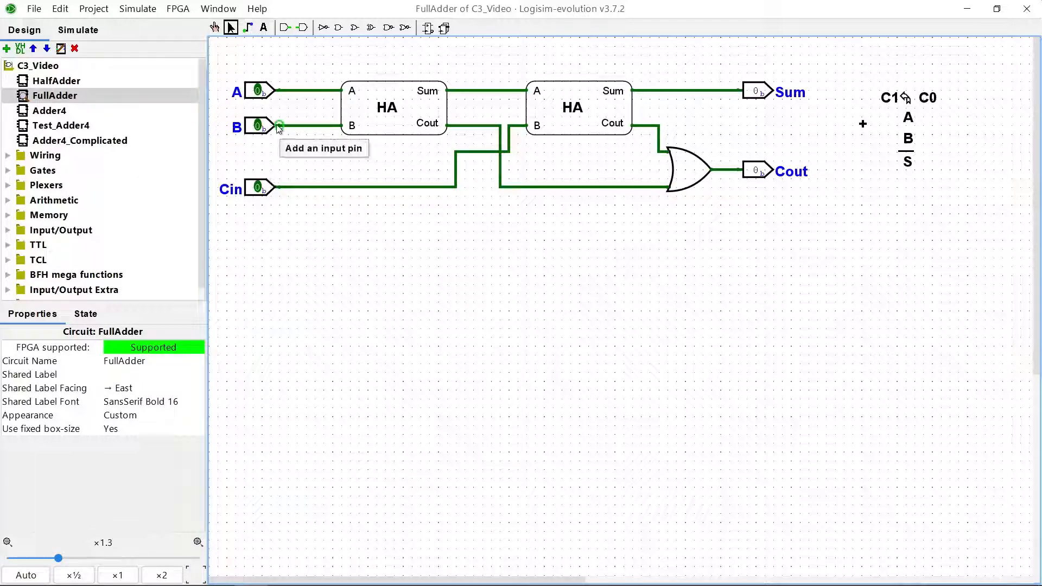
# Step: Set the full adder's inputs A, B and Cin to 1 one after another
pyautogui.click(214, 27)
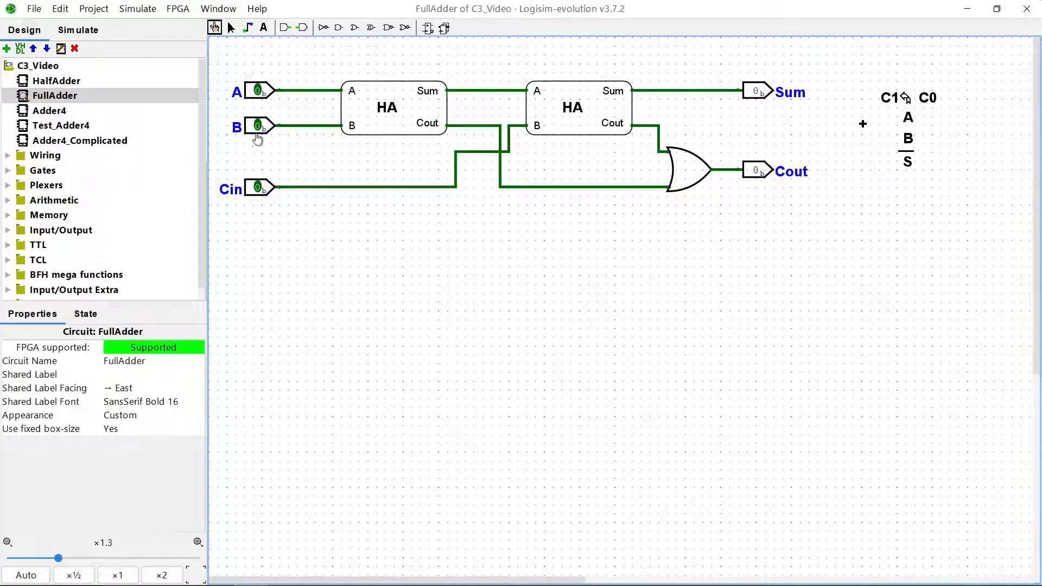
pyautogui.click(260, 91)
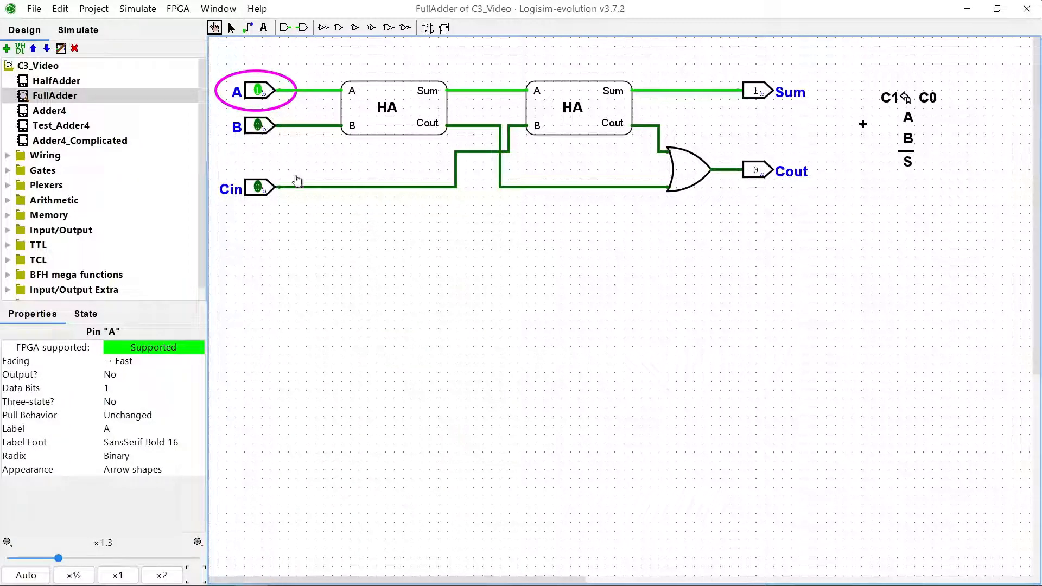
pyautogui.click(259, 128)
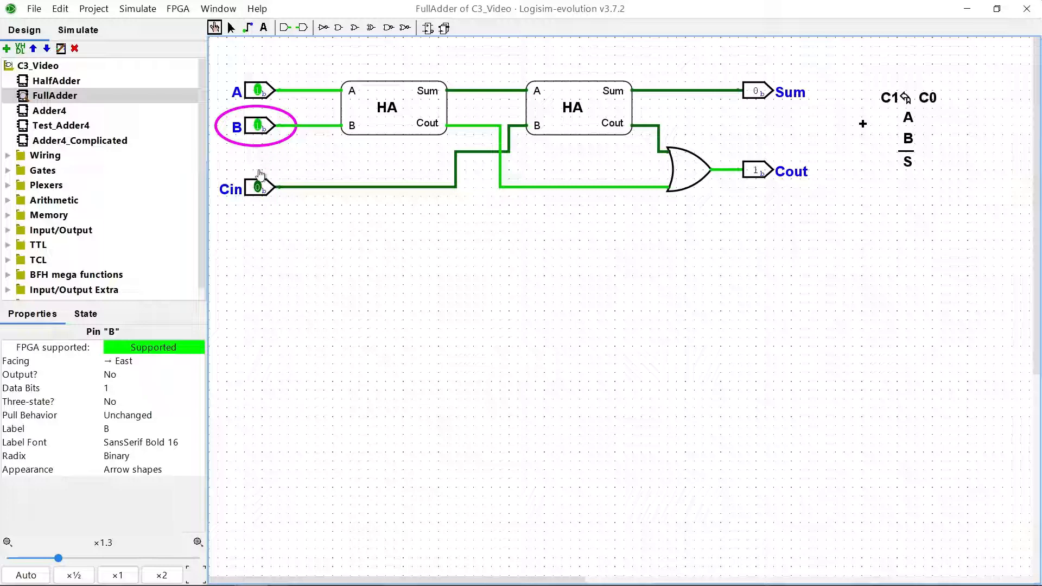
pyautogui.click(260, 189)
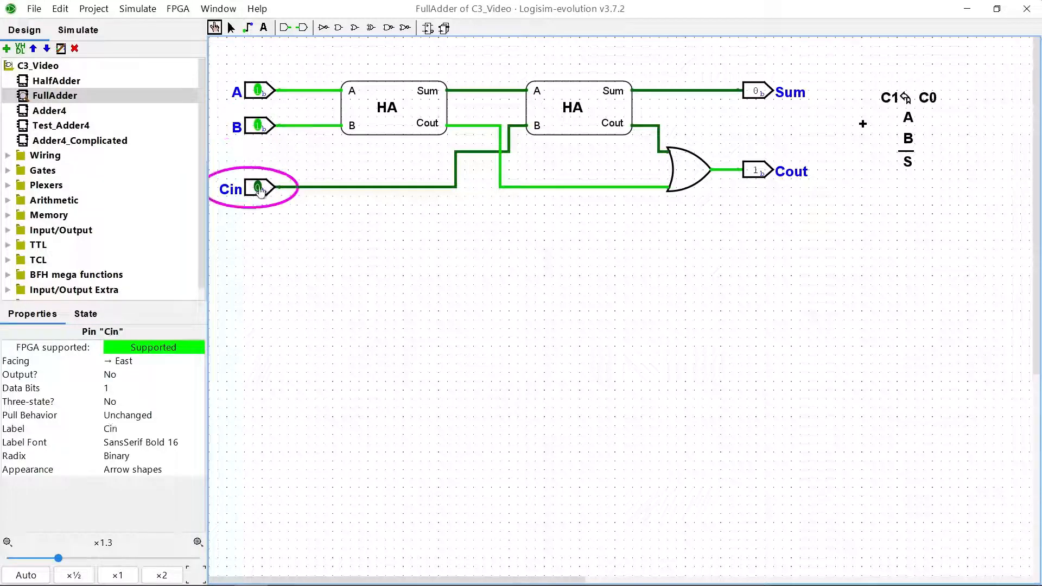
pyautogui.click(260, 189)
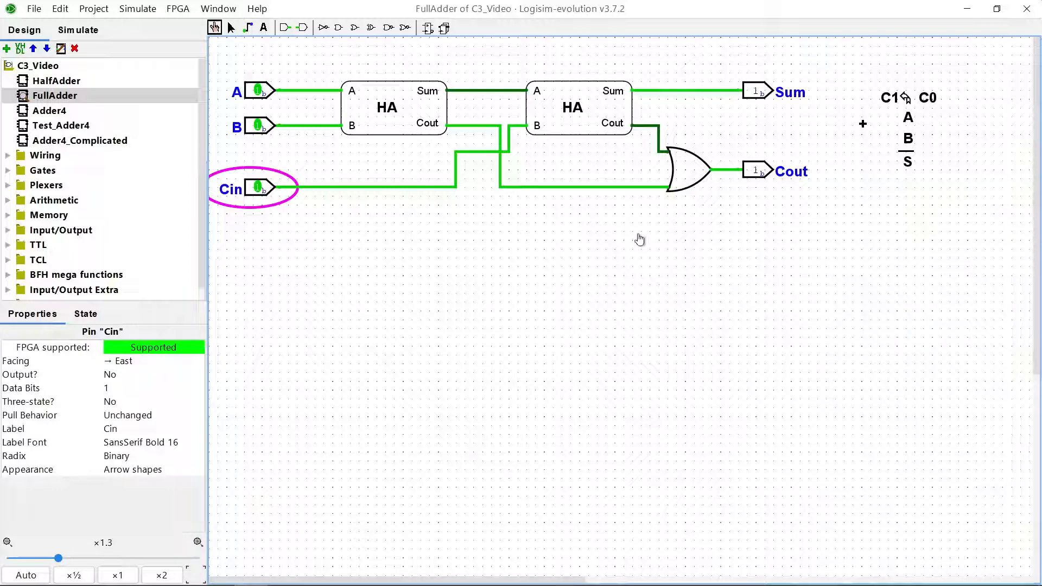
# Step: Clear the full adder's A and B inputs to 0 and set A back to 1
pyautogui.click(256, 93)
pyautogui.click(257, 126)
pyautogui.click(256, 91)
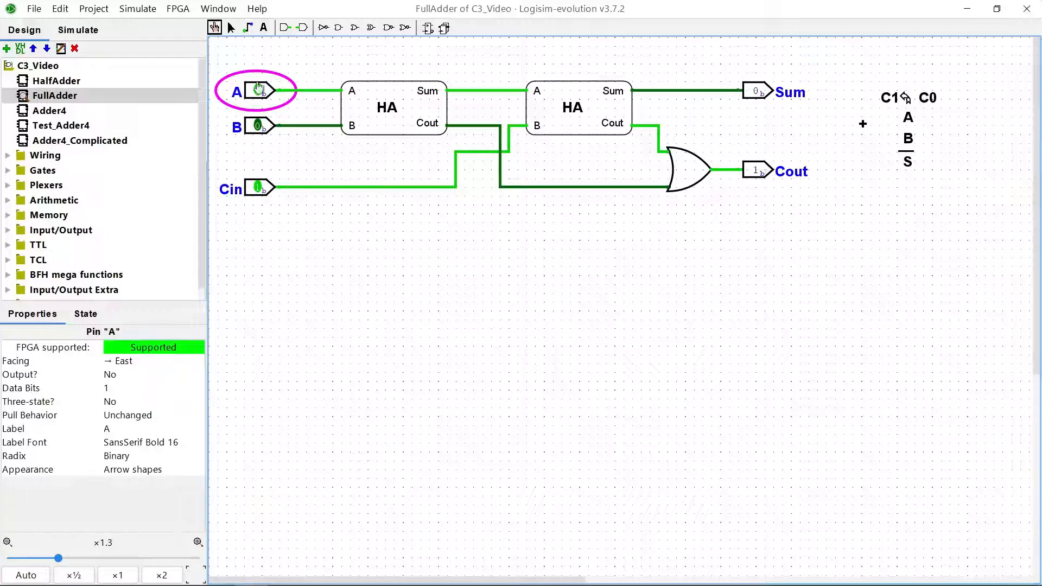
# Step: Open the Adder4 circuit and examine the A3–A0 and B3–B0 operand labels in the written addition
pyautogui.click(231, 27)
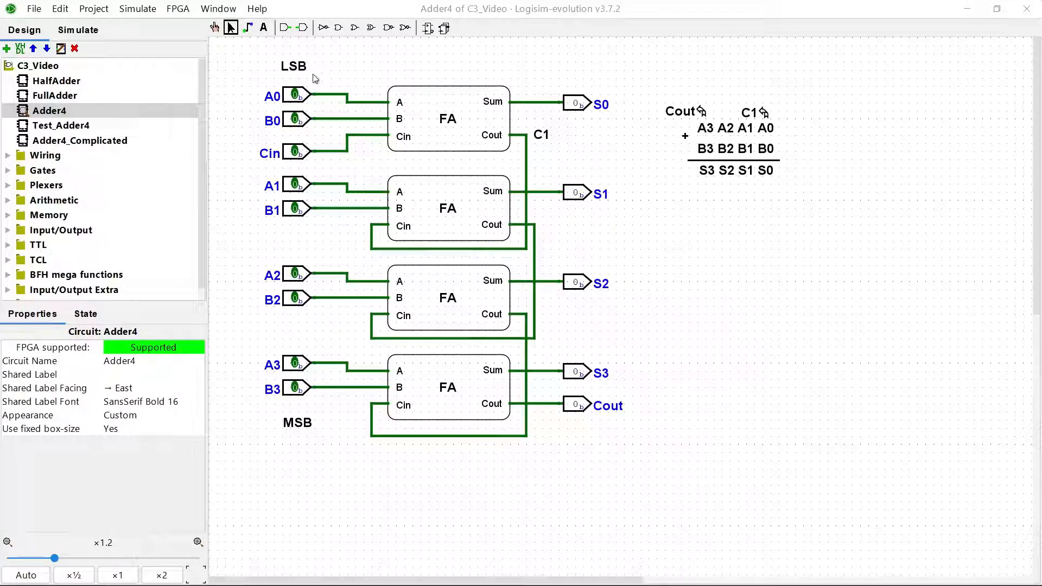
pyautogui.click(244, 46)
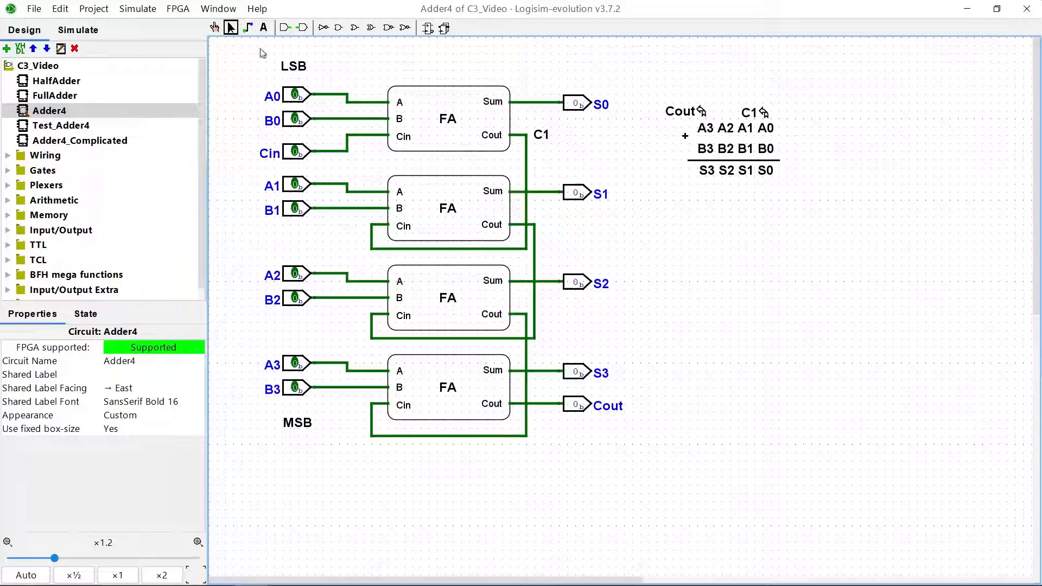
pyautogui.click(738, 135)
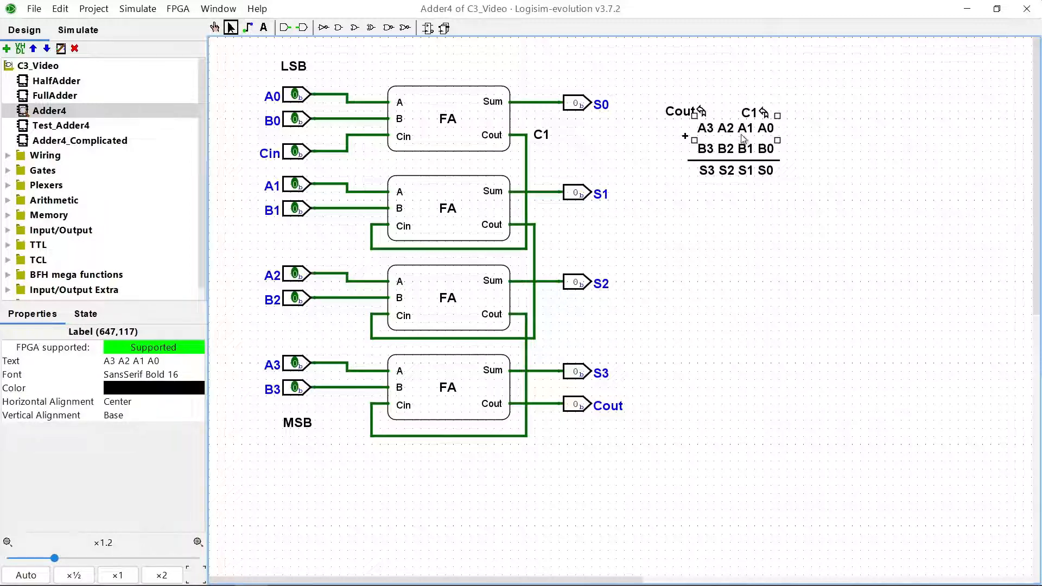
pyautogui.keyDown('shift'); pyautogui.click(747, 154); pyautogui.keyUp('shift')
pyautogui.click(726, 135)
pyautogui.keyDown('shift'); pyautogui.click(719, 152); pyautogui.keyUp('shift')
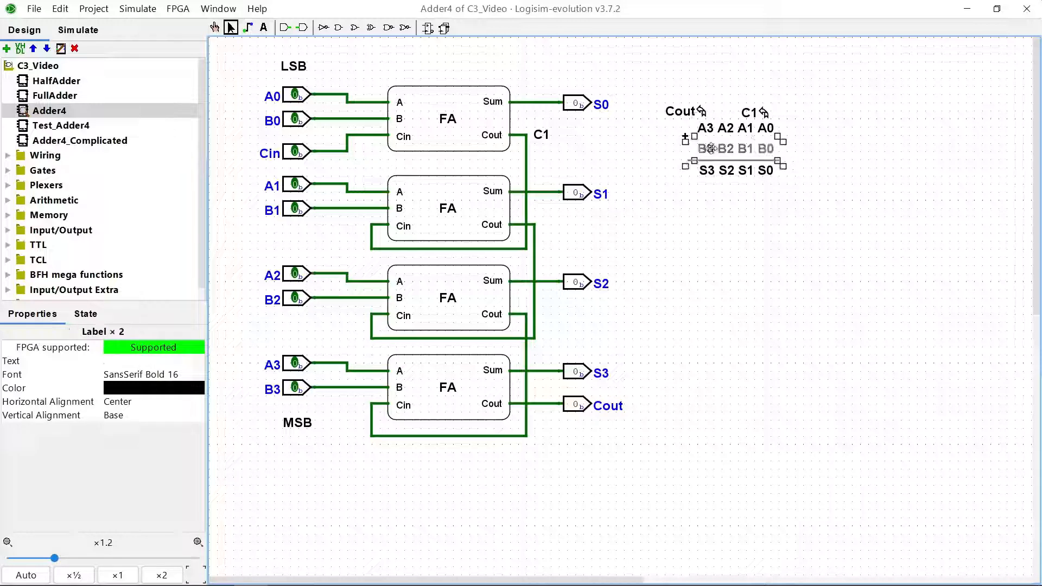
pyautogui.click(745, 199)
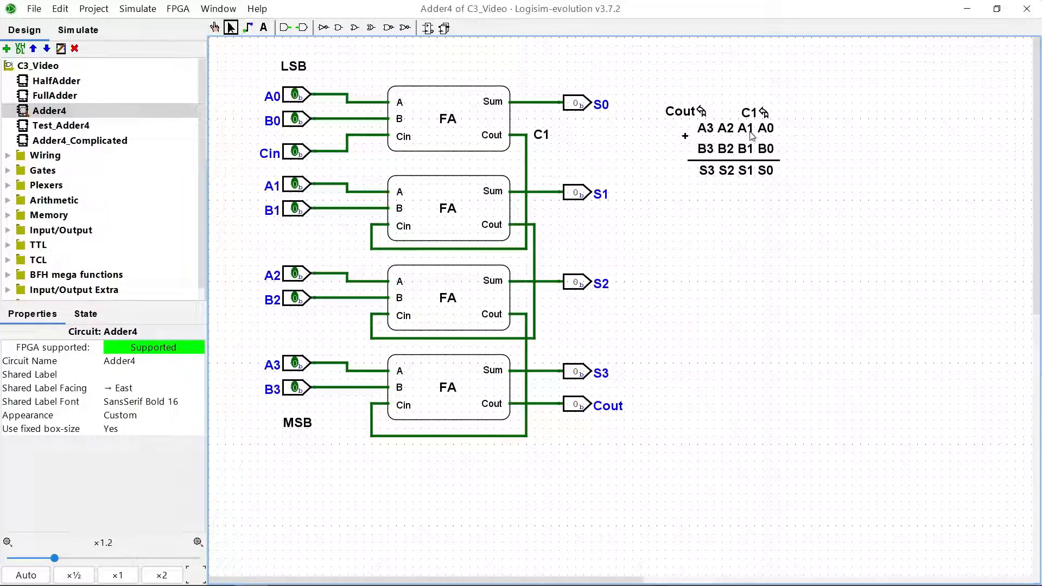
# Step: Examine the four FullAdder blocks of Adder4 in order from the LSB stage to the MSB stage
pyautogui.click(742, 131)
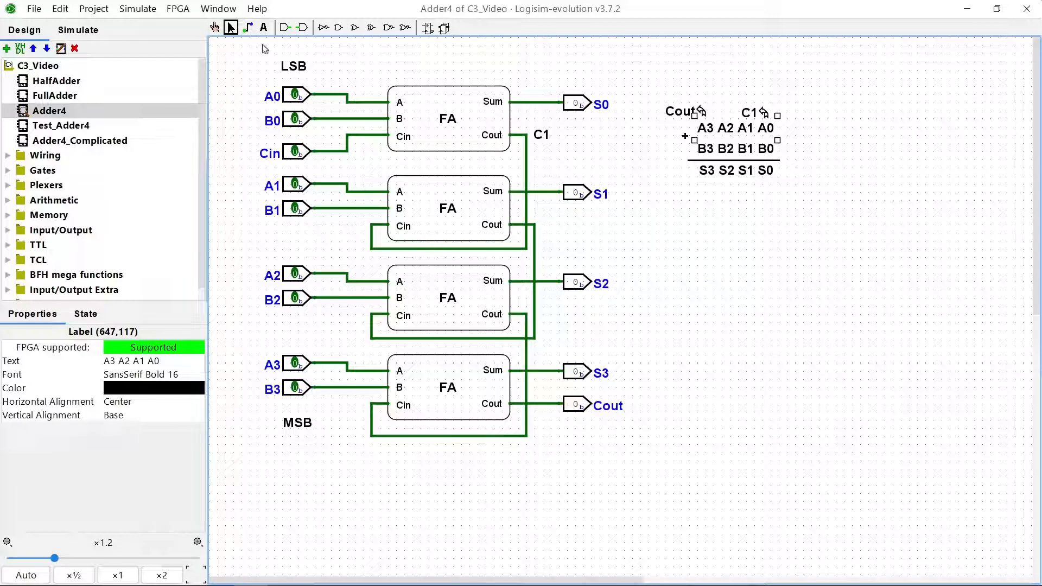
pyautogui.click(454, 127)
pyautogui.click(446, 239)
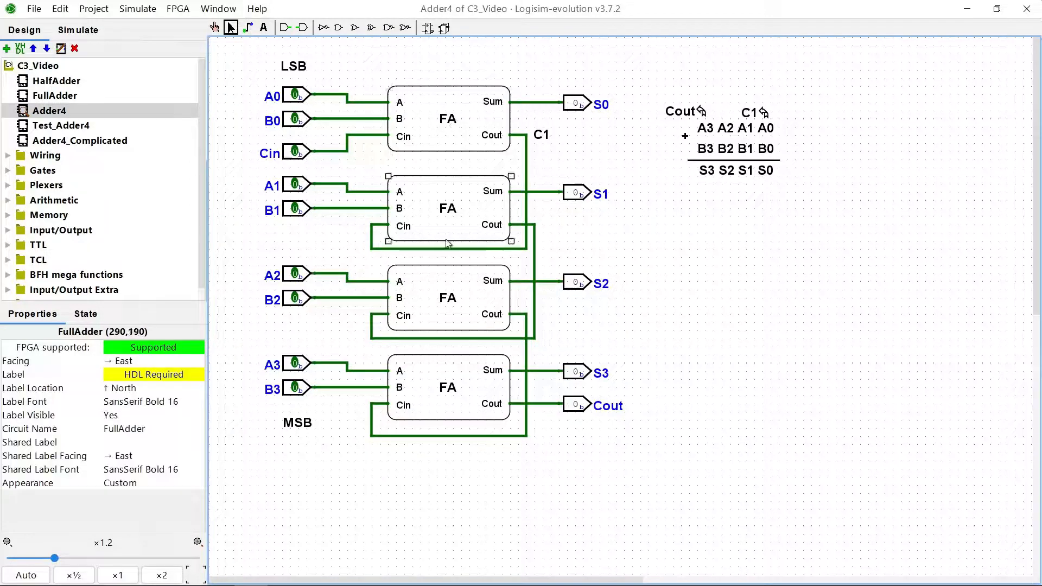
pyautogui.click(460, 301)
pyautogui.click(449, 376)
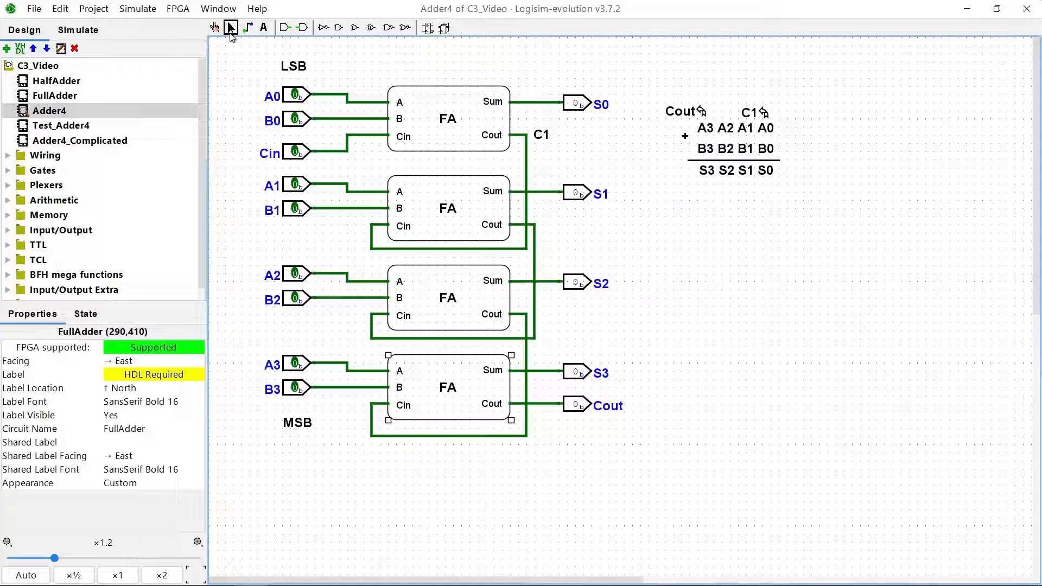
# Step: Examine how A0, B0 and Cin feed the LSB FullAdder and where its Sum and Cout go
pyautogui.click(485, 108)
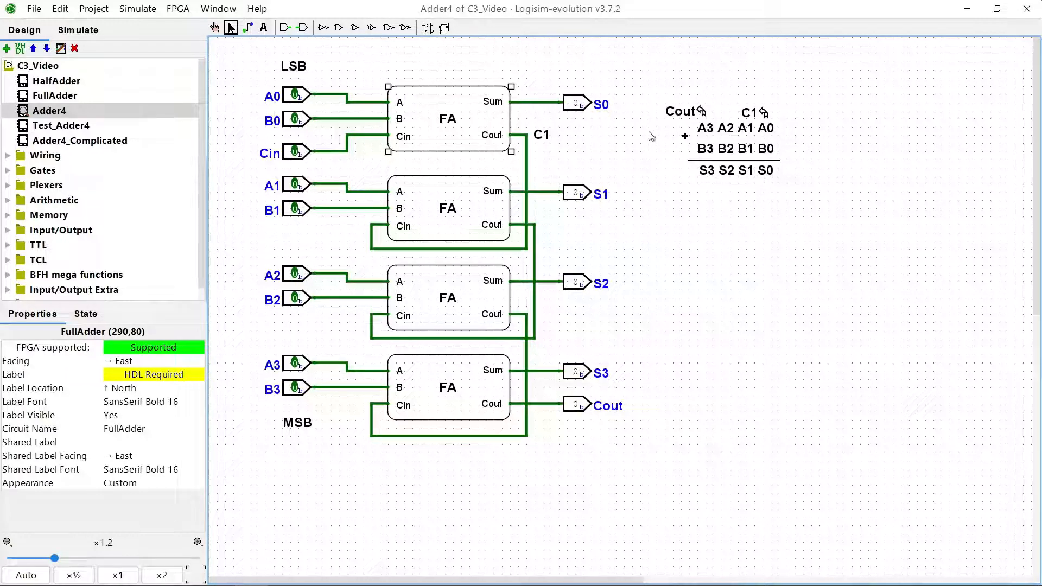
pyautogui.click(772, 140)
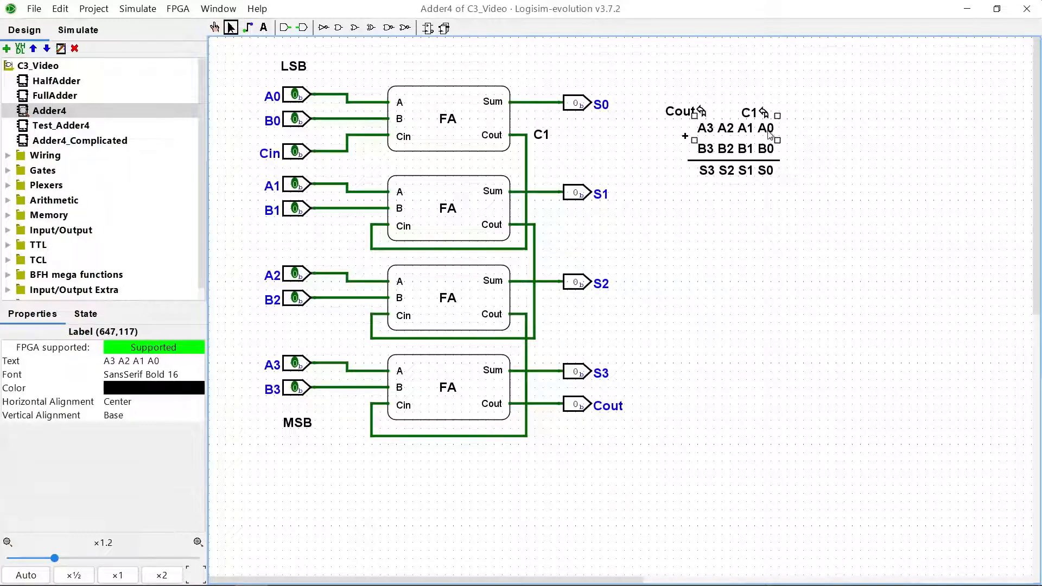
pyautogui.keyDown('shift'); pyautogui.click(766, 151); pyautogui.keyUp('shift')
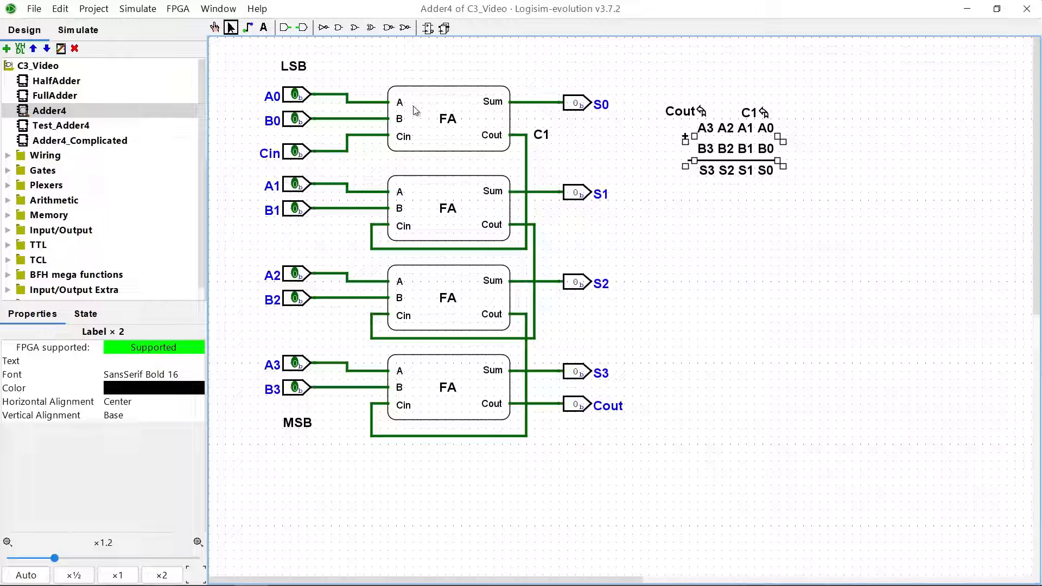
pyautogui.click(454, 107)
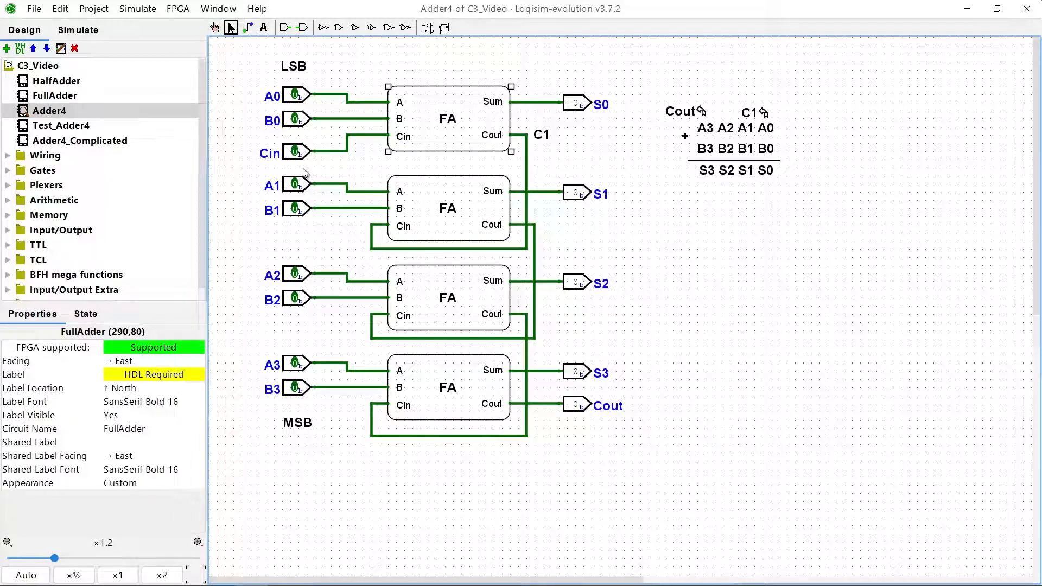
pyautogui.click(346, 172)
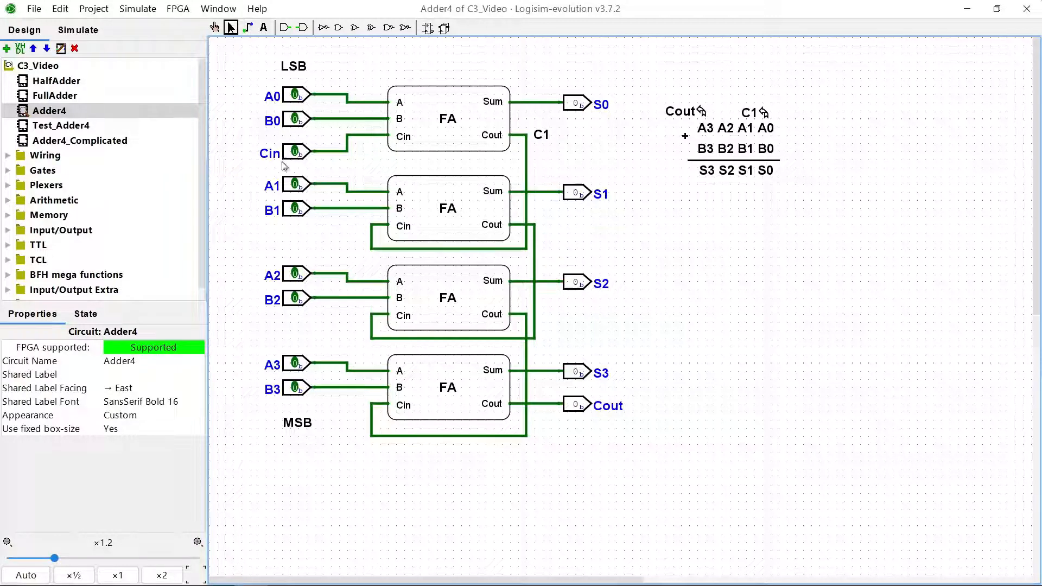
pyautogui.click(297, 153)
pyautogui.click(433, 164)
pyautogui.click(472, 125)
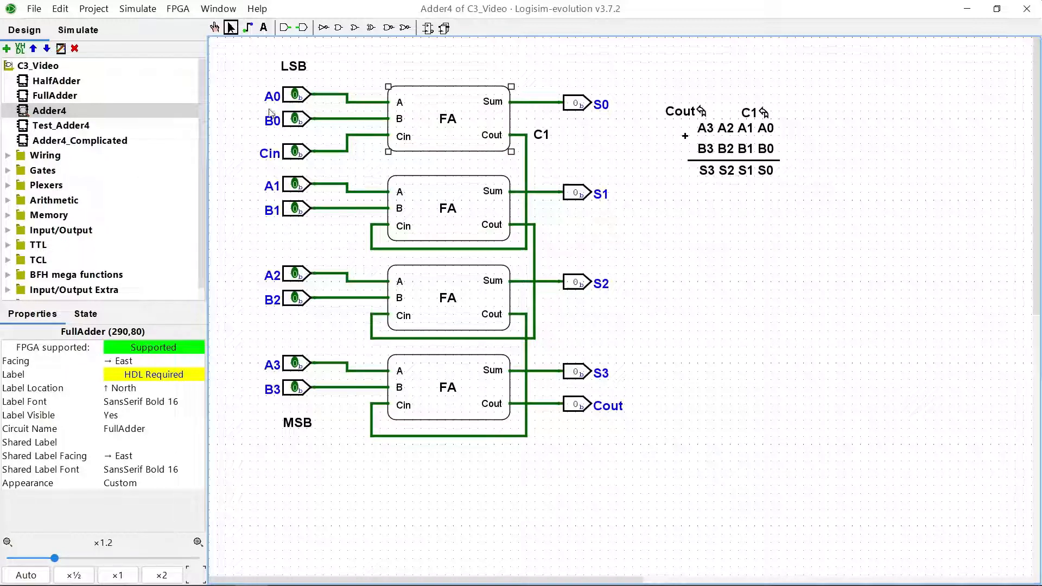
pyautogui.click(575, 132)
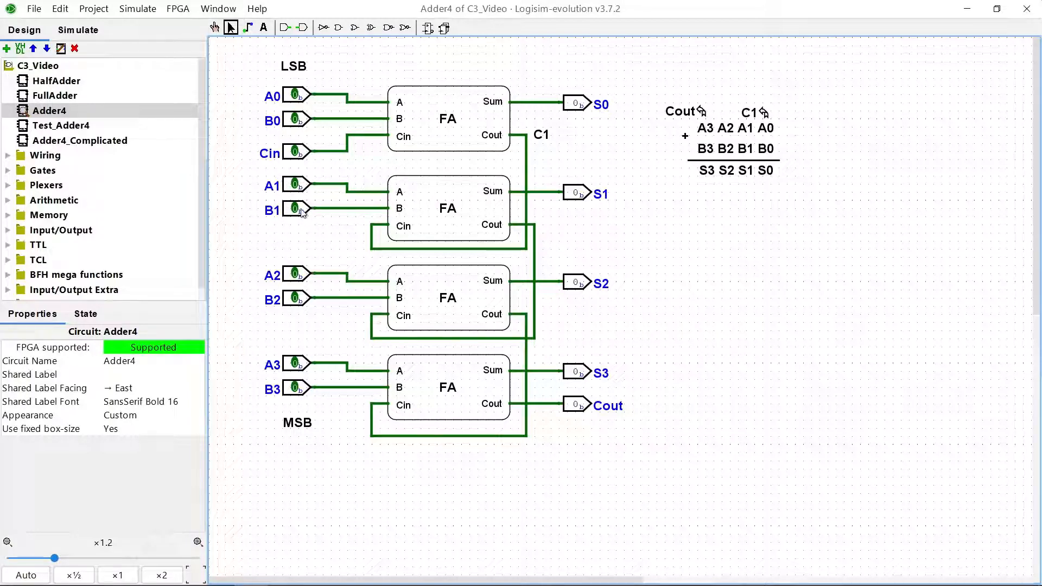
# Step: Examine the carry chain through the second and third FullAdder stages against the columns of the written addition
pyautogui.click(459, 216)
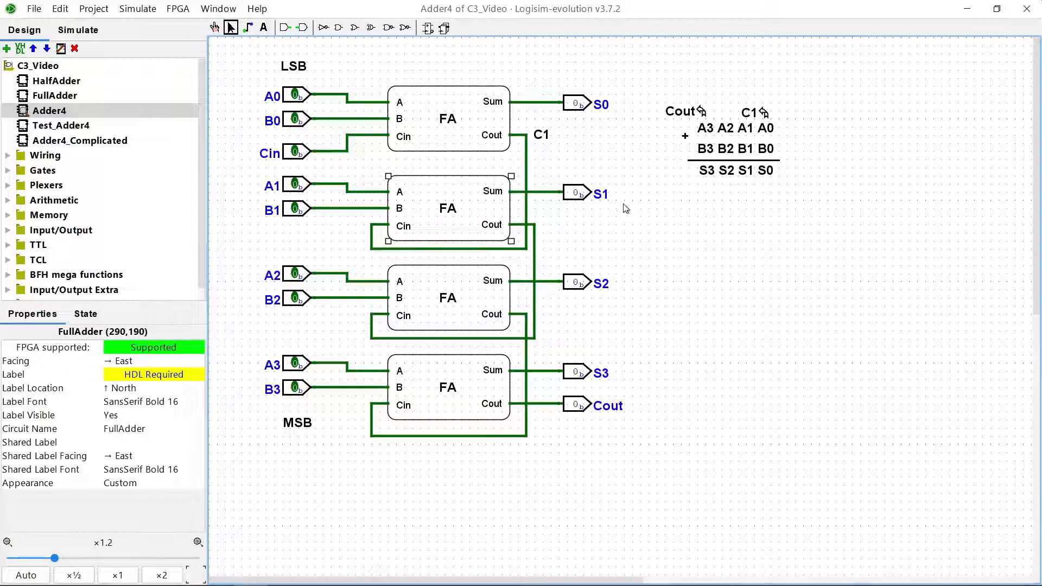
pyautogui.click(581, 224)
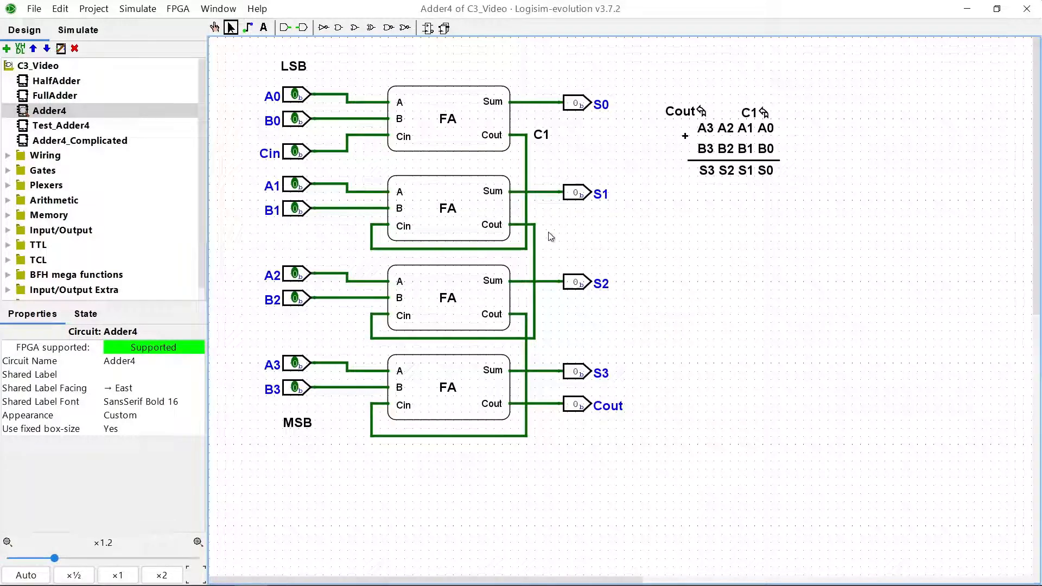
pyautogui.click(414, 307)
pyautogui.click(559, 318)
pyautogui.click(725, 140)
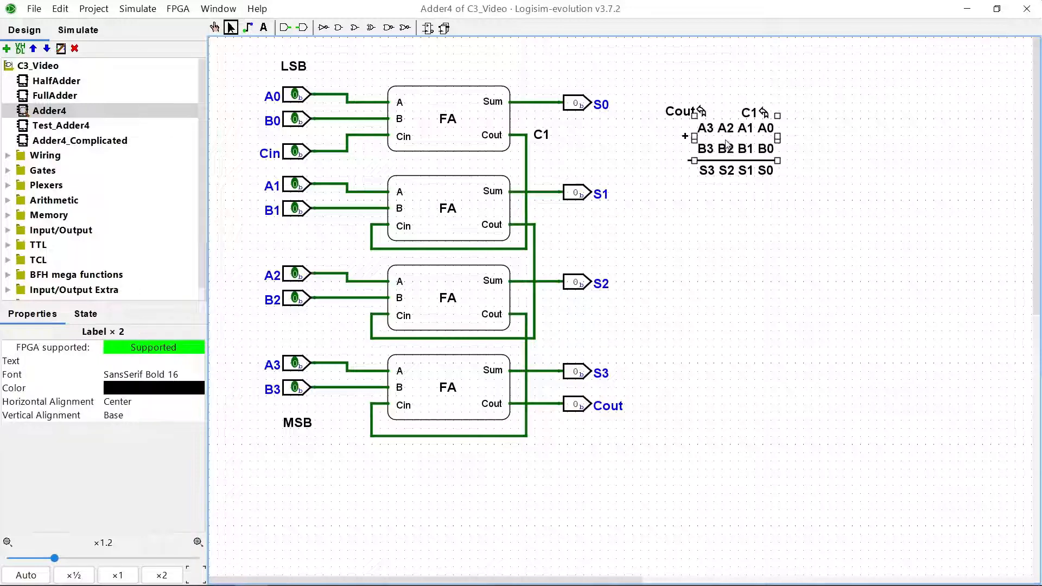
pyautogui.click(682, 173)
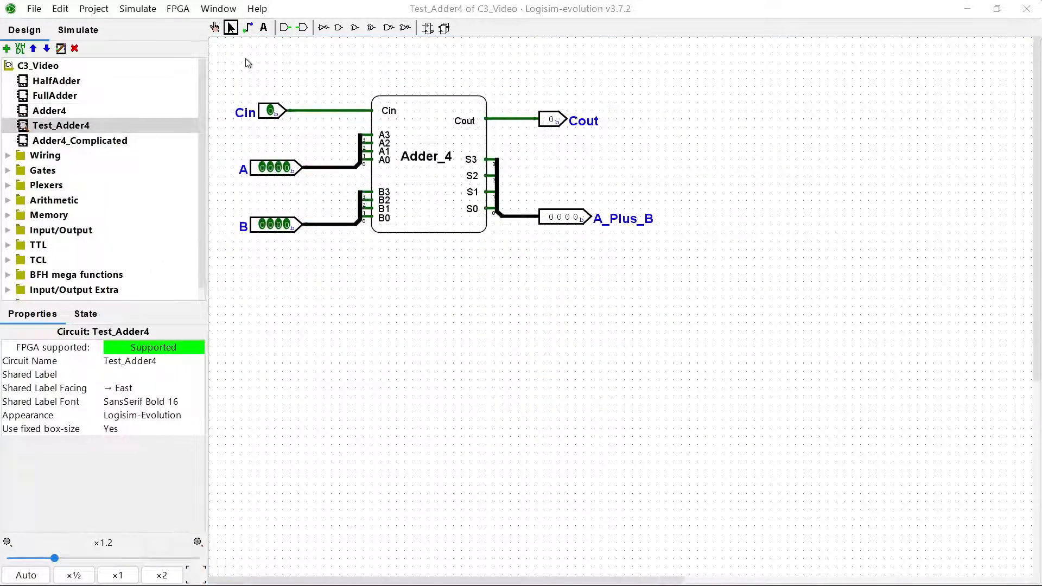
# Step: Open the Test_Adder4 circuit and examine the inputs and outputs of its Adder_4 block
pyautogui.click(241, 37)
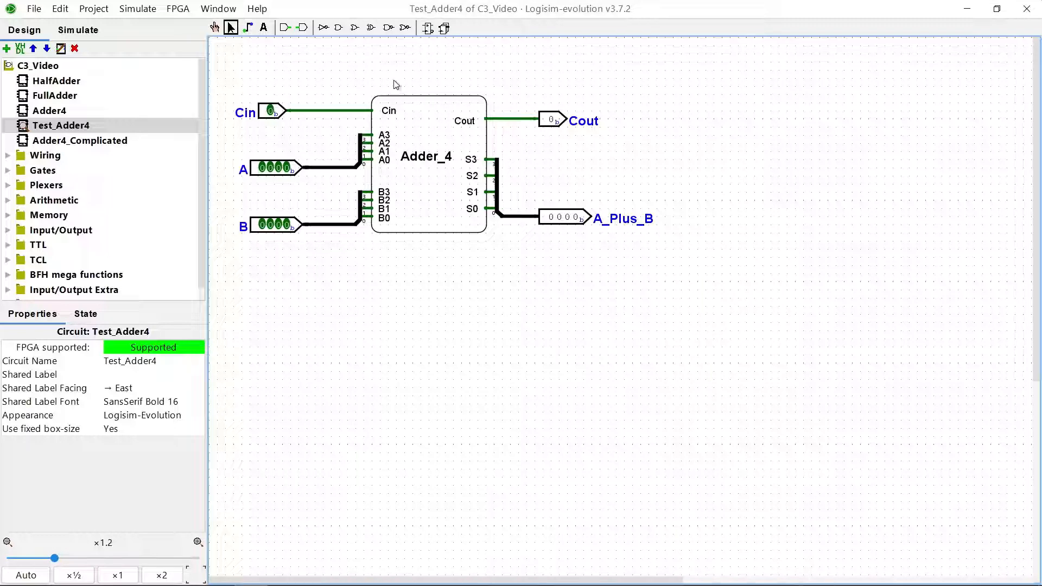
pyautogui.click(436, 122)
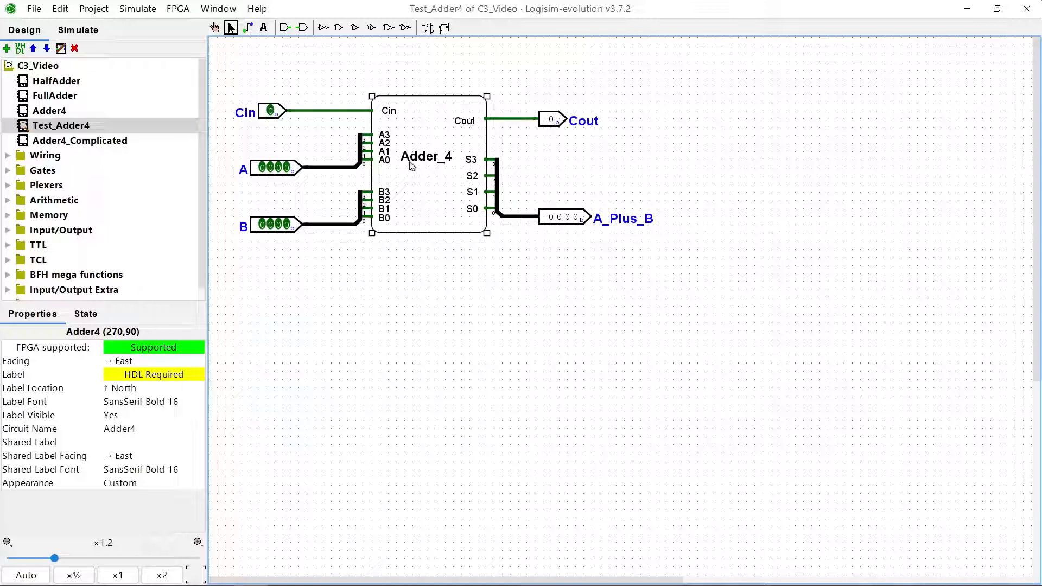
pyautogui.click(378, 110)
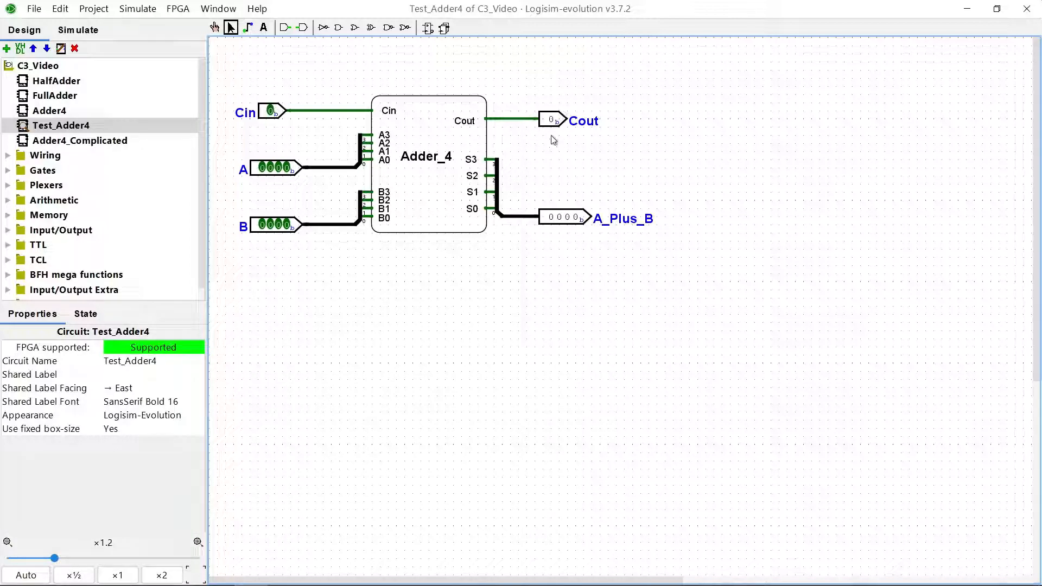
pyautogui.click(474, 133)
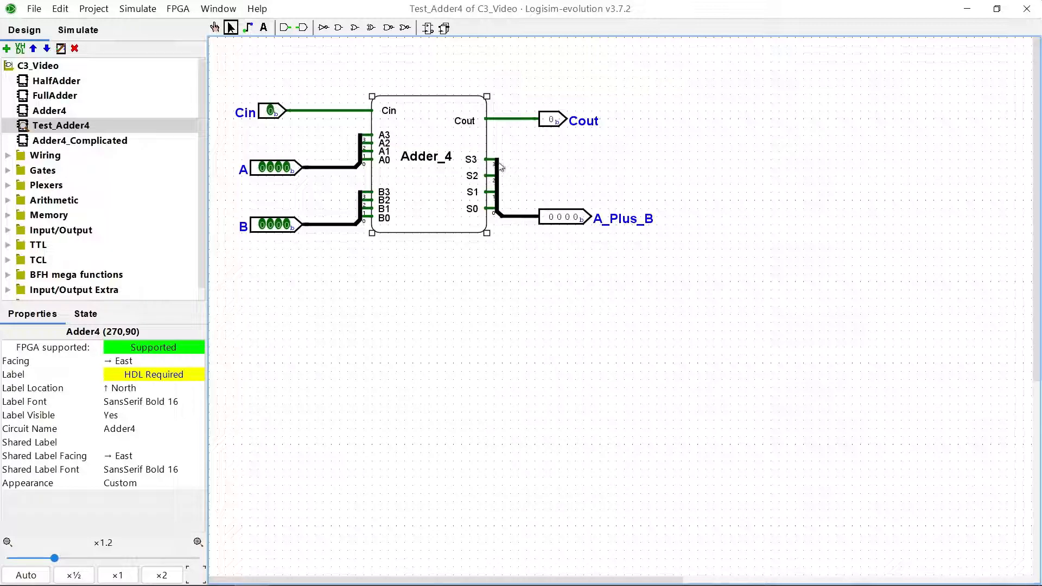
pyautogui.click(554, 159)
pyautogui.click(394, 129)
# Step: Set the 4-bit test inputs A and B of the Adder_4 block to 0001 each
pyautogui.click(215, 27)
pyautogui.click(287, 169)
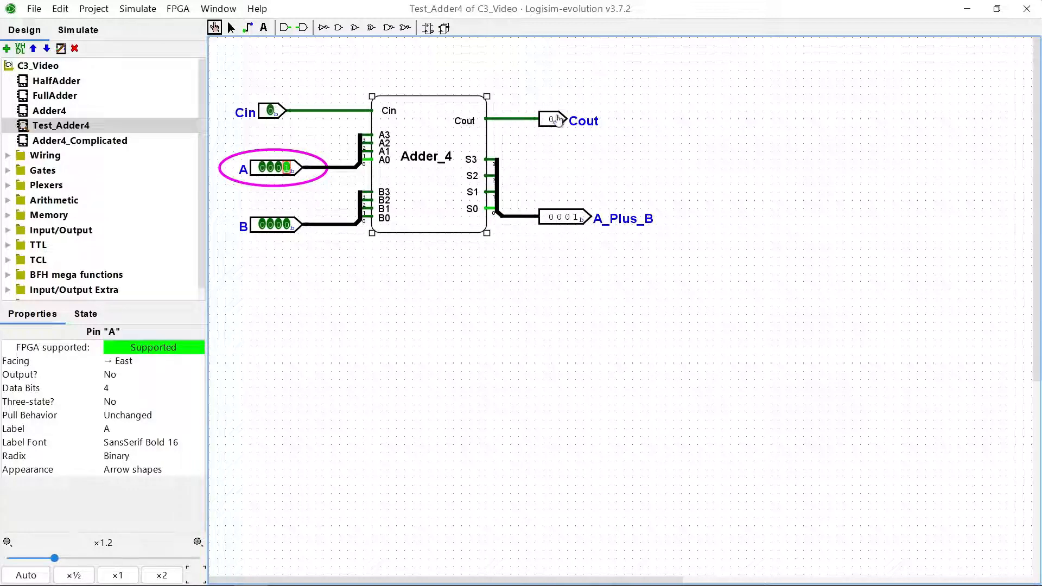
pyautogui.click(287, 226)
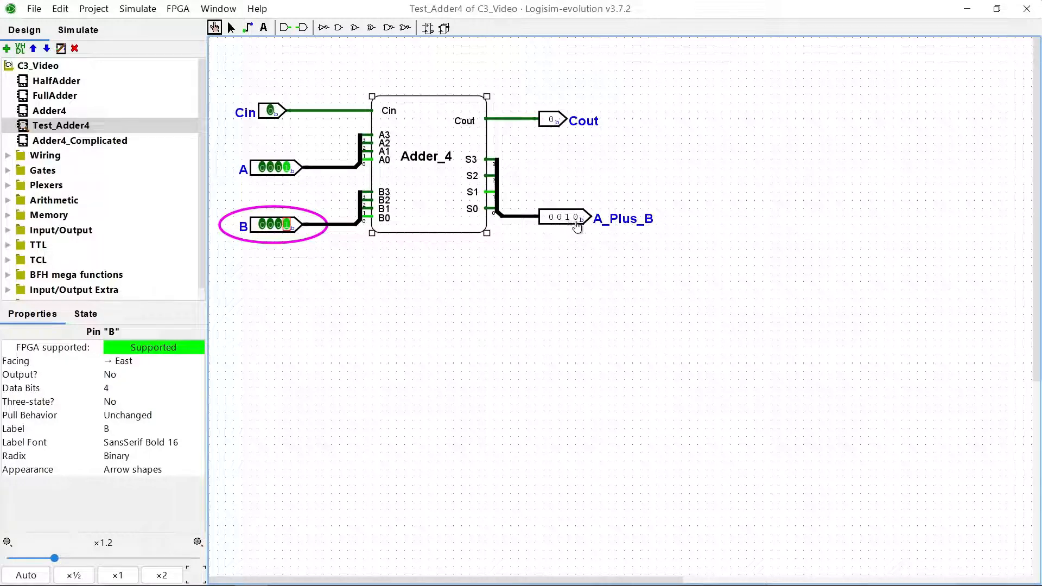
# Step: Set the remaining bits of test input A so that A is 1111
pyautogui.click(280, 167)
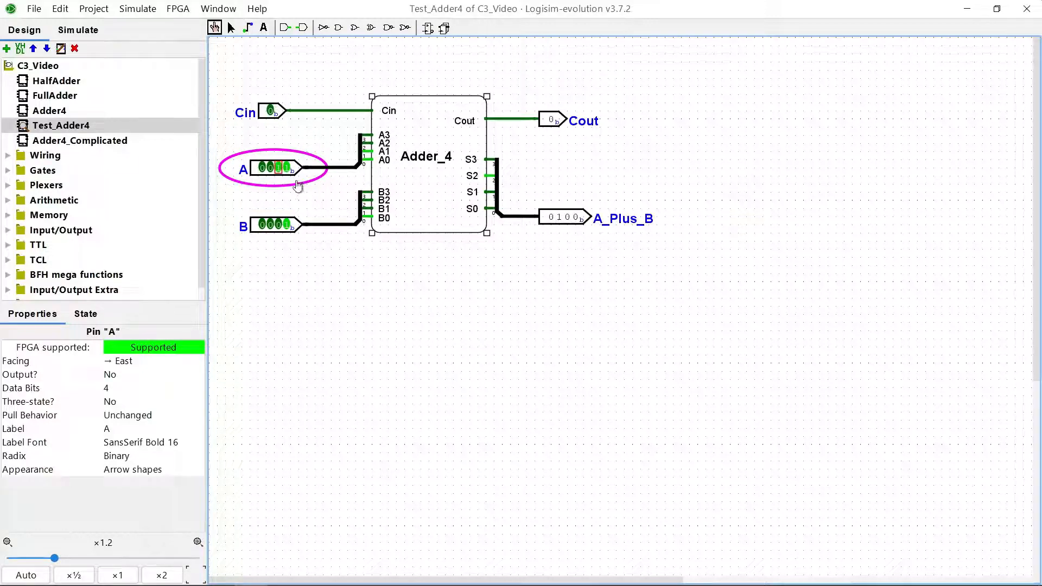
pyautogui.click(271, 170)
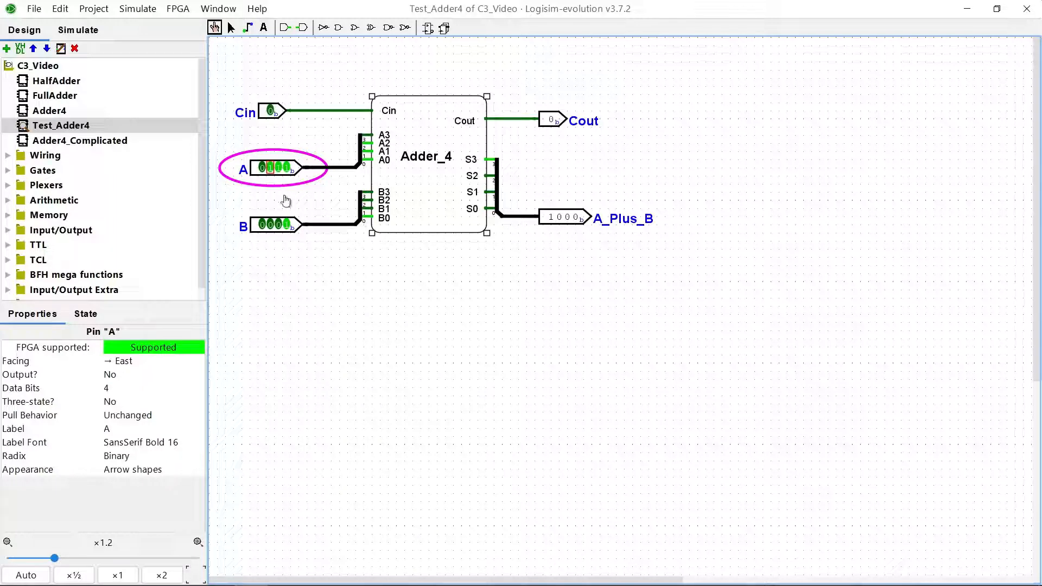
pyautogui.click(261, 168)
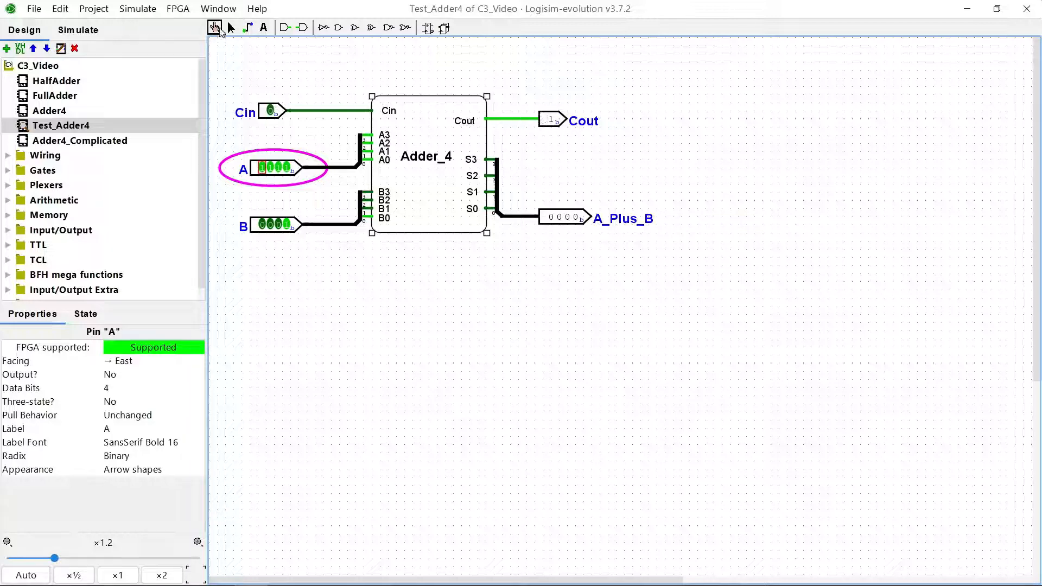
# Step: Toggle the bits of test input B through several combinations with A at 1111, ending with B at 0000
pyautogui.click(272, 226)
pyautogui.click(278, 227)
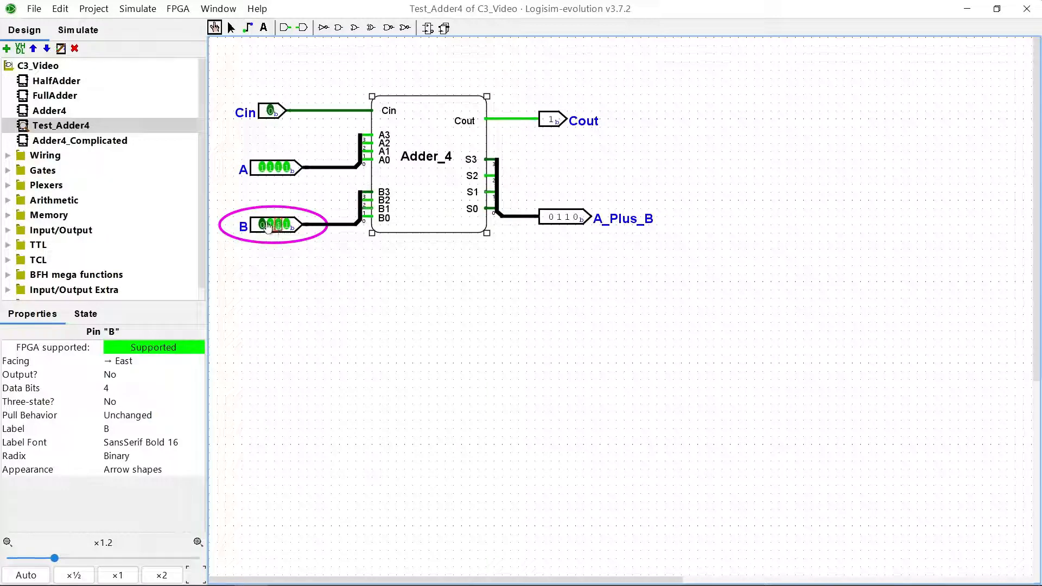
pyautogui.click(263, 227)
pyautogui.click(279, 228)
pyautogui.click(264, 229)
pyautogui.click(272, 226)
pyautogui.click(286, 226)
pyautogui.click(278, 227)
pyautogui.click(271, 226)
pyautogui.click(286, 227)
pyautogui.click(271, 227)
pyautogui.click(279, 227)
pyautogui.click(286, 226)
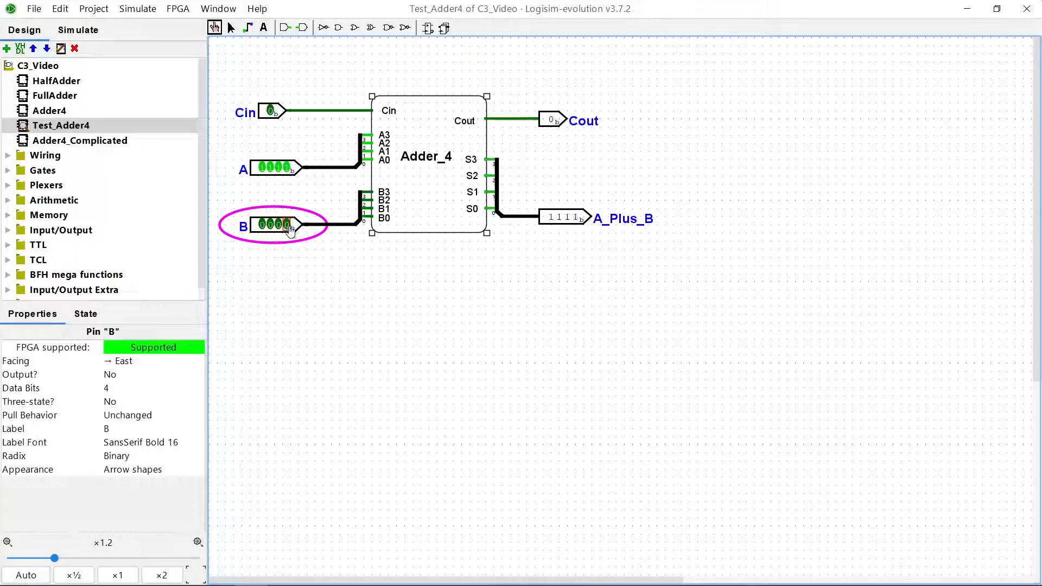
# Step: Set test input B of the Adder_4 block to 0101 and switch to the selection tool
pyautogui.click(271, 227)
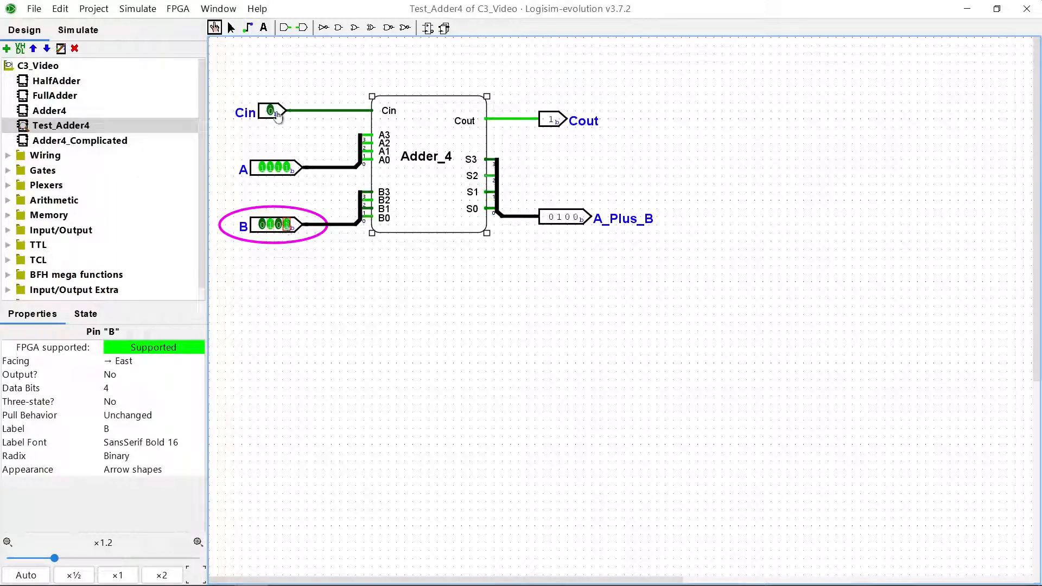
pyautogui.click(230, 27)
pyautogui.click(337, 98)
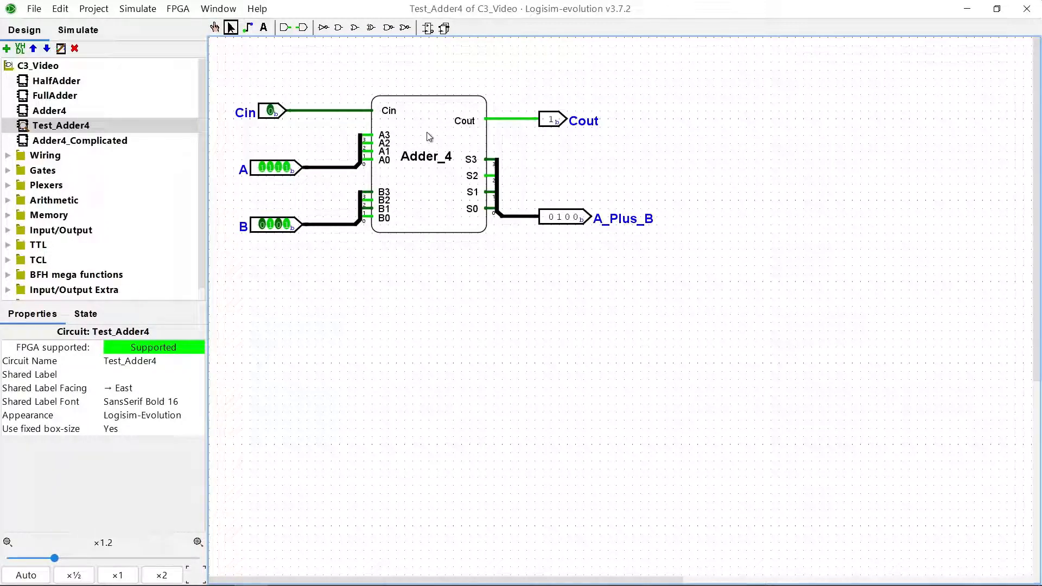
# Step: Examine the Adder_4 block in Test_Adder4 as a single subcircuit component, including its properties
pyautogui.click(445, 145)
pyautogui.click(552, 145)
pyautogui.click(449, 146)
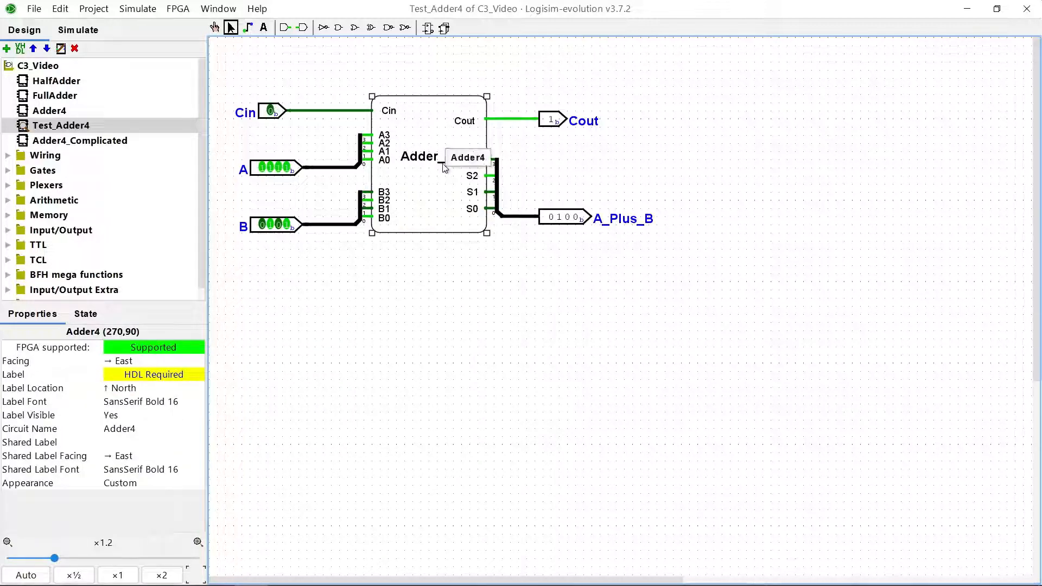
pyautogui.click(535, 144)
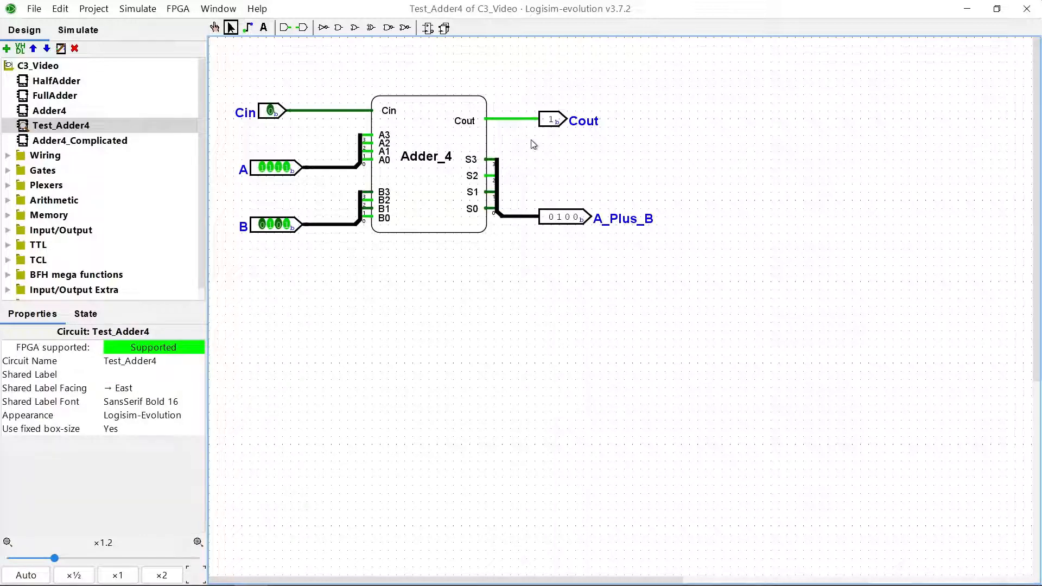
pyautogui.click(428, 137)
pyautogui.click(395, 73)
pyautogui.click(394, 146)
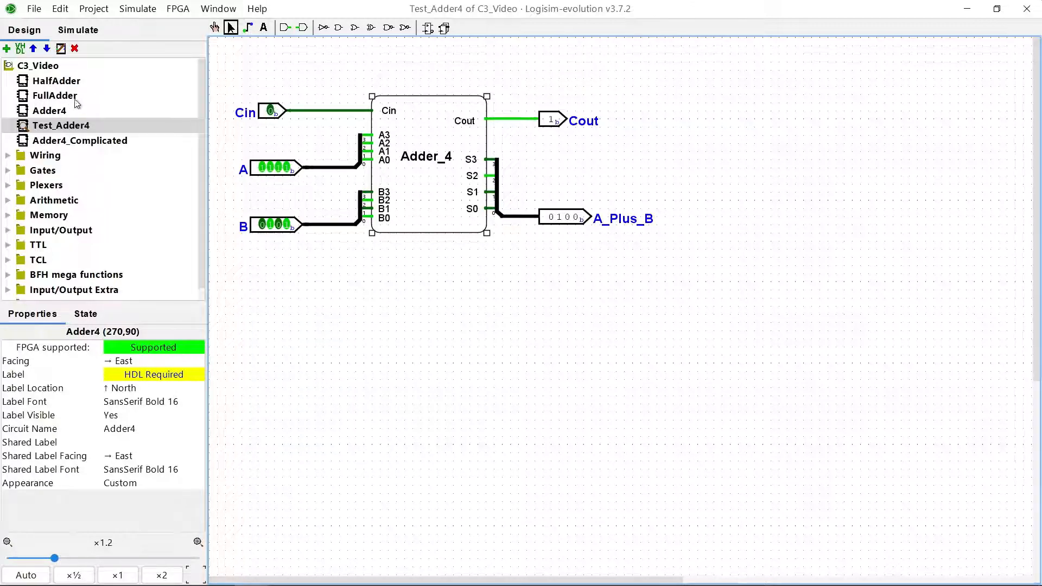
pyautogui.click(379, 83)
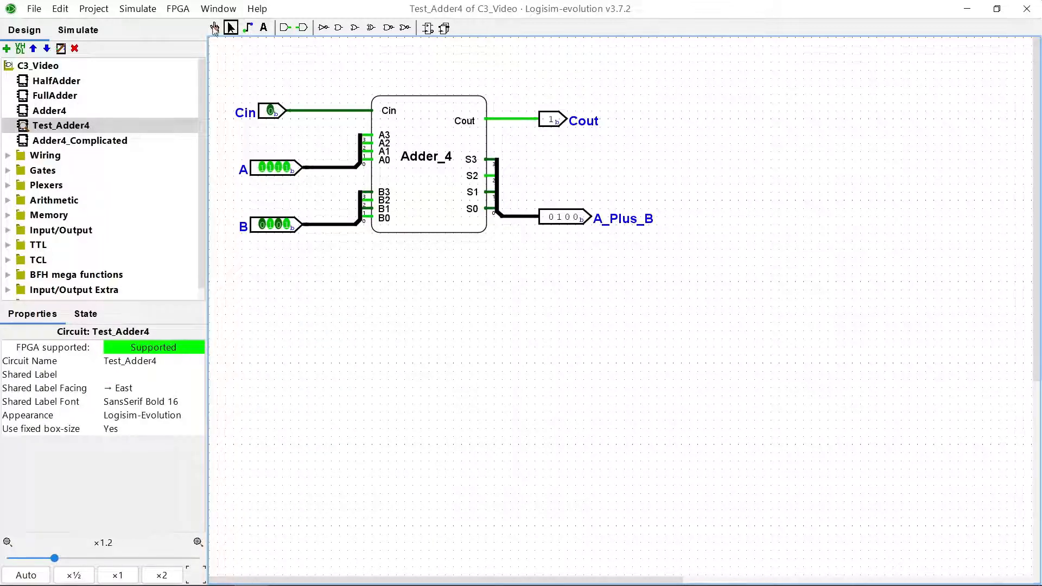
pyautogui.click(427, 137)
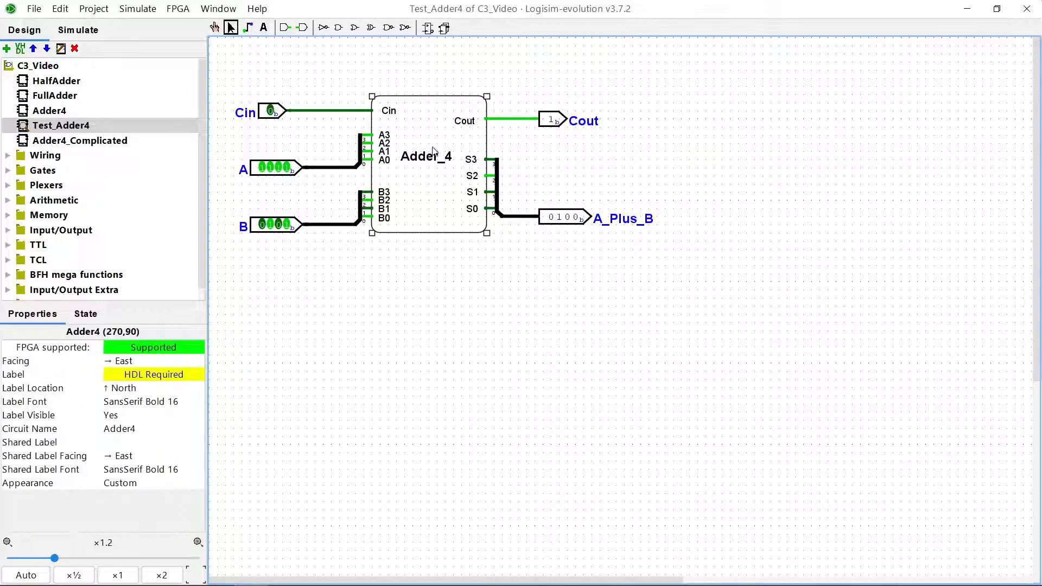
pyautogui.click(317, 79)
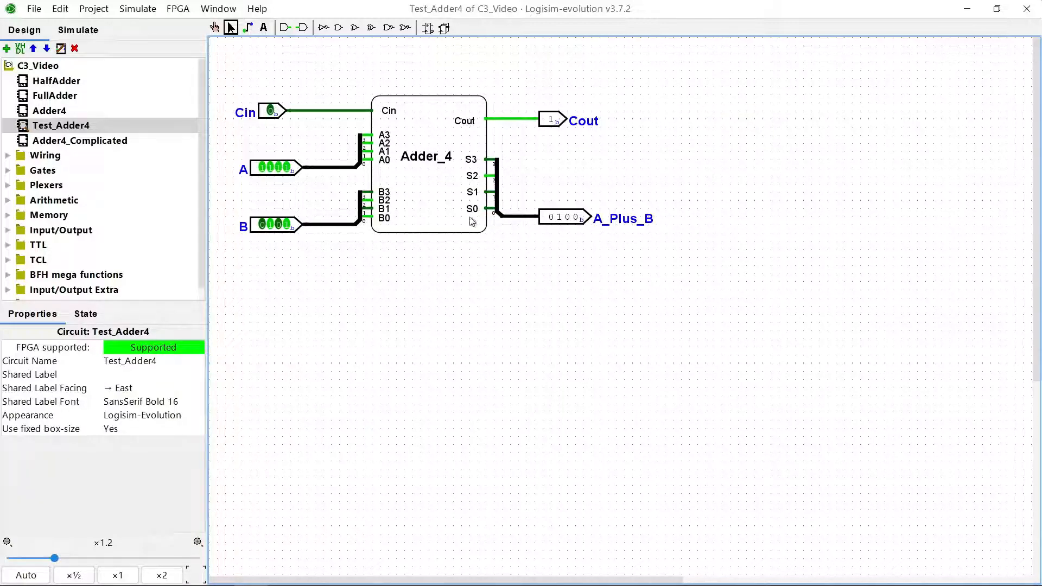
pyautogui.click(434, 153)
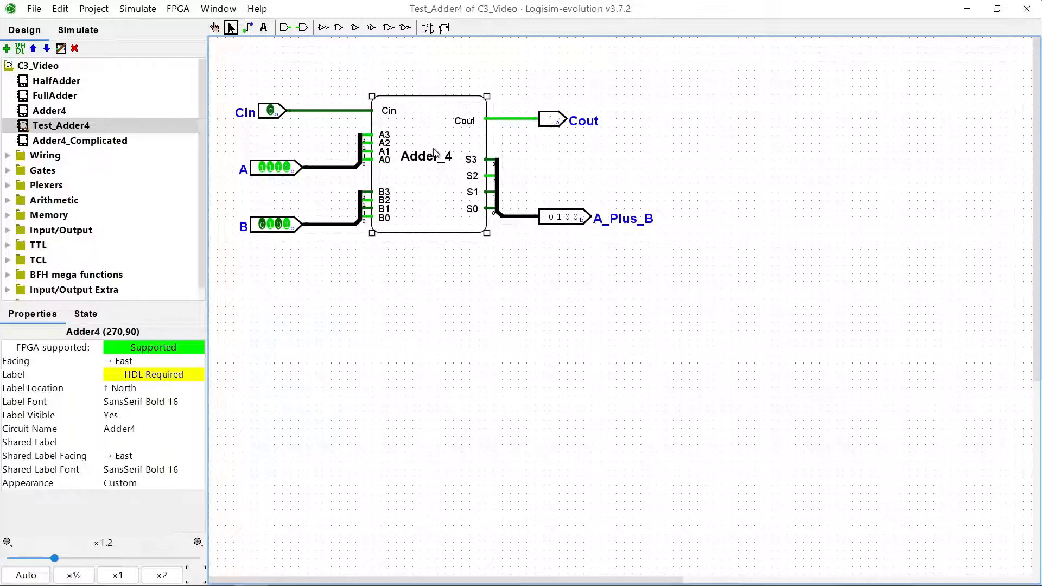
# Step: Open the Adder4 circuit and examine the full adder block for the least significant bit
pyautogui.doubleClick(63, 113)
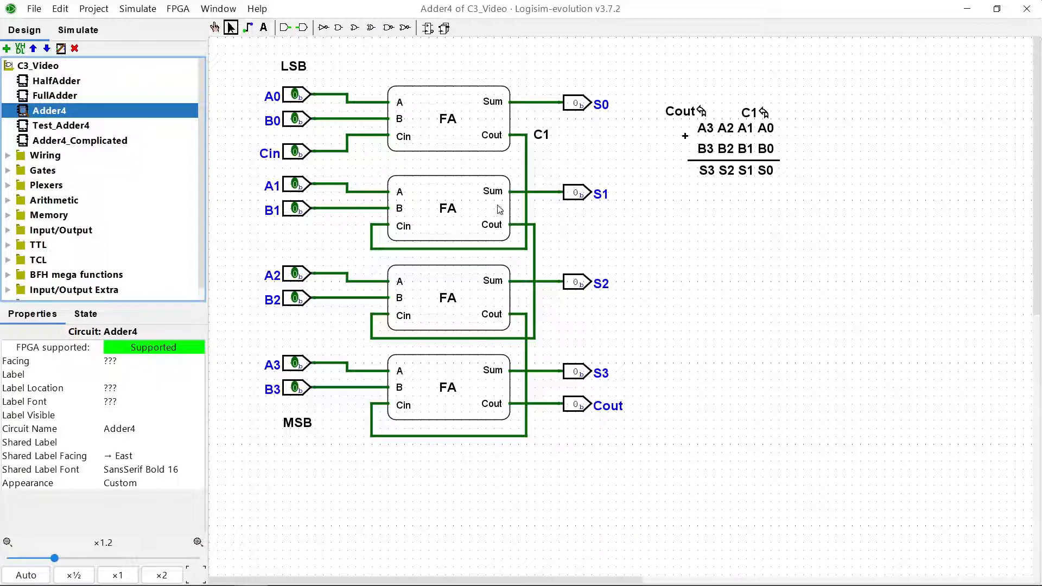
pyautogui.click(416, 75)
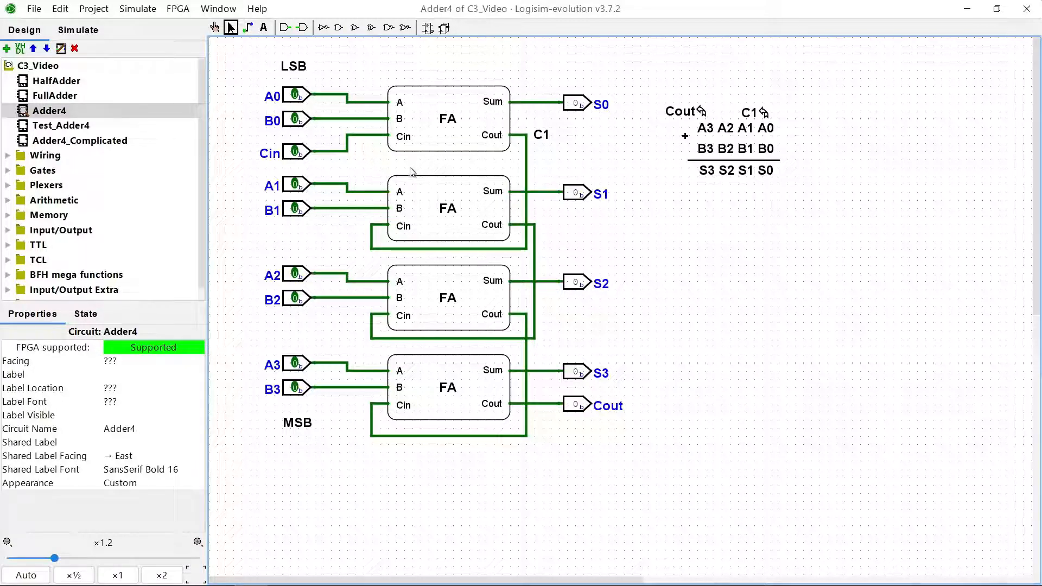
pyautogui.click(447, 120)
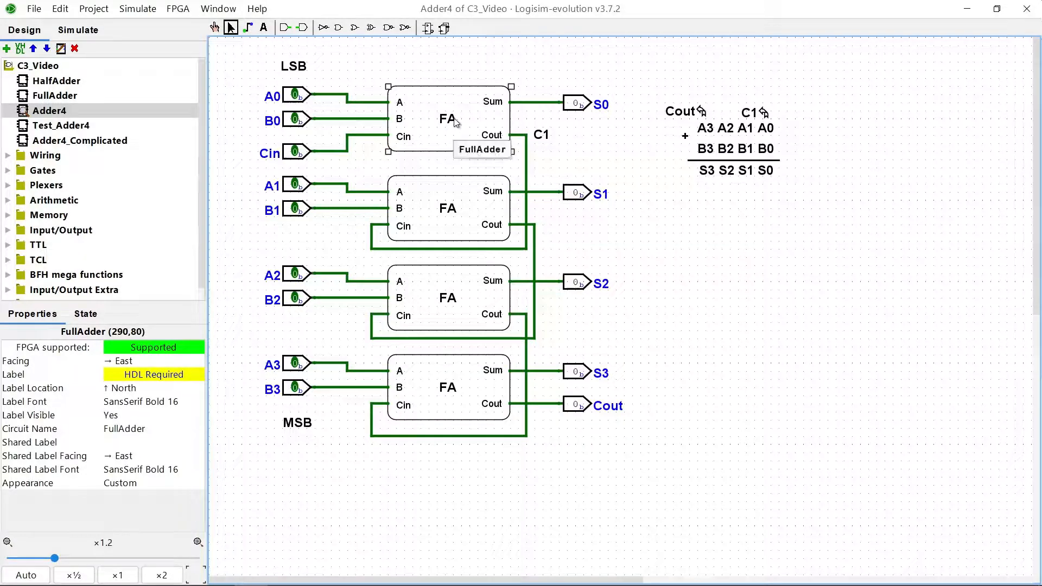
pyautogui.click(459, 168)
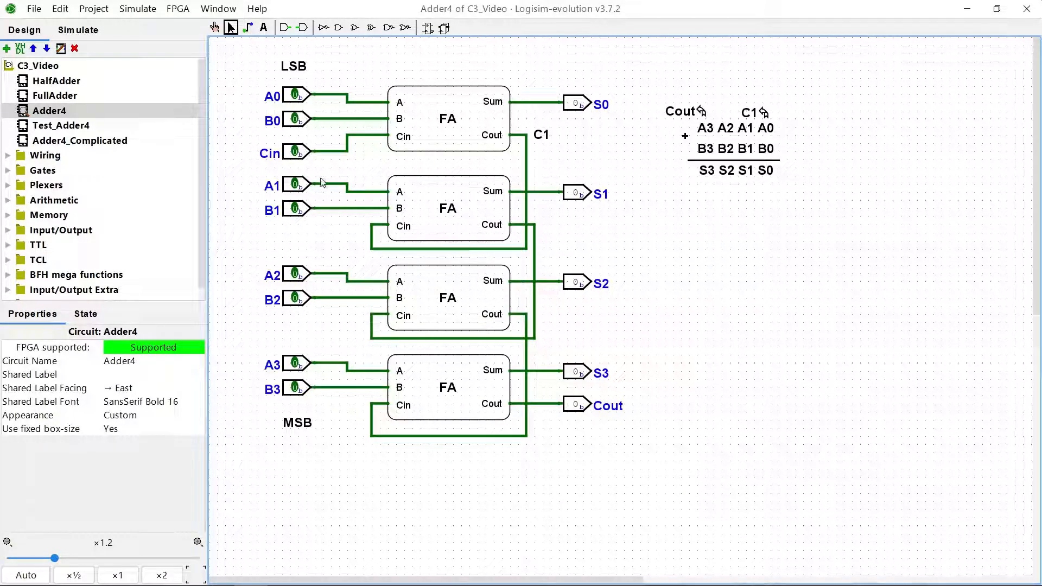
# Step: Open the Adder4_Complicated circuit and examine its complete gate-level layout from A0 to Cout
pyautogui.click(110, 143)
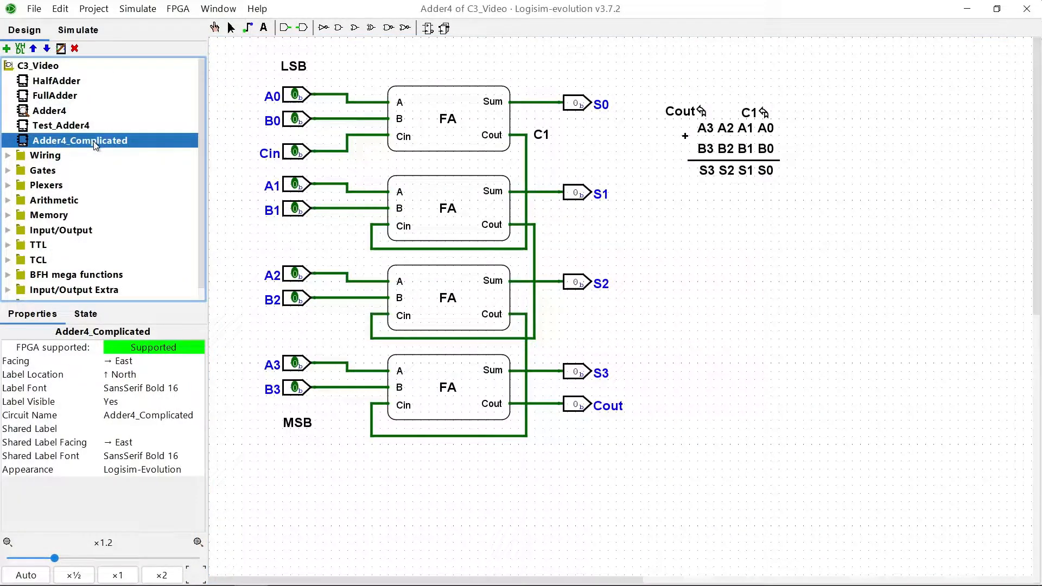
pyautogui.doubleClick(94, 141)
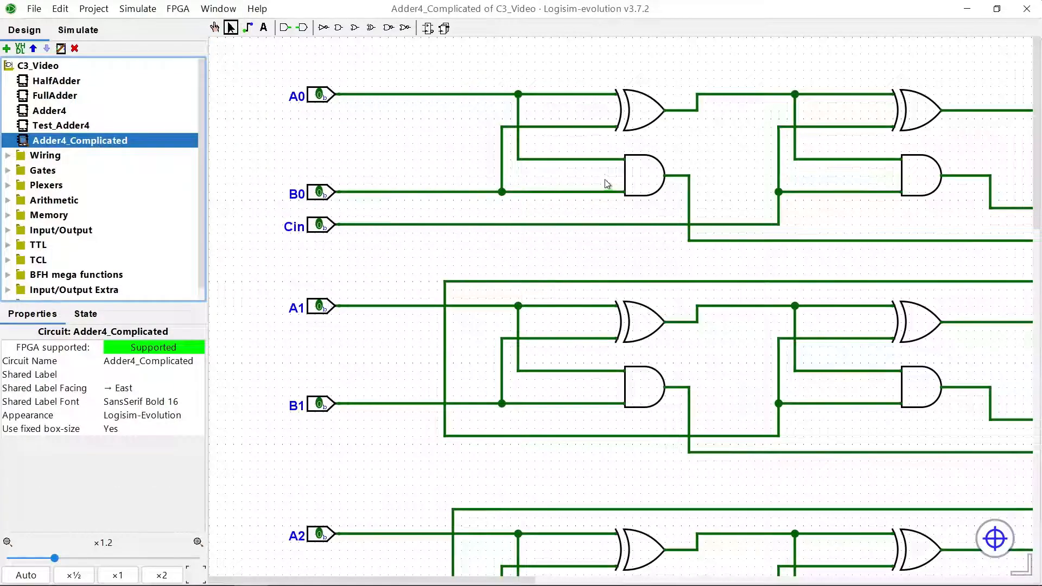
pyautogui.hscroll(3, 624, 89)
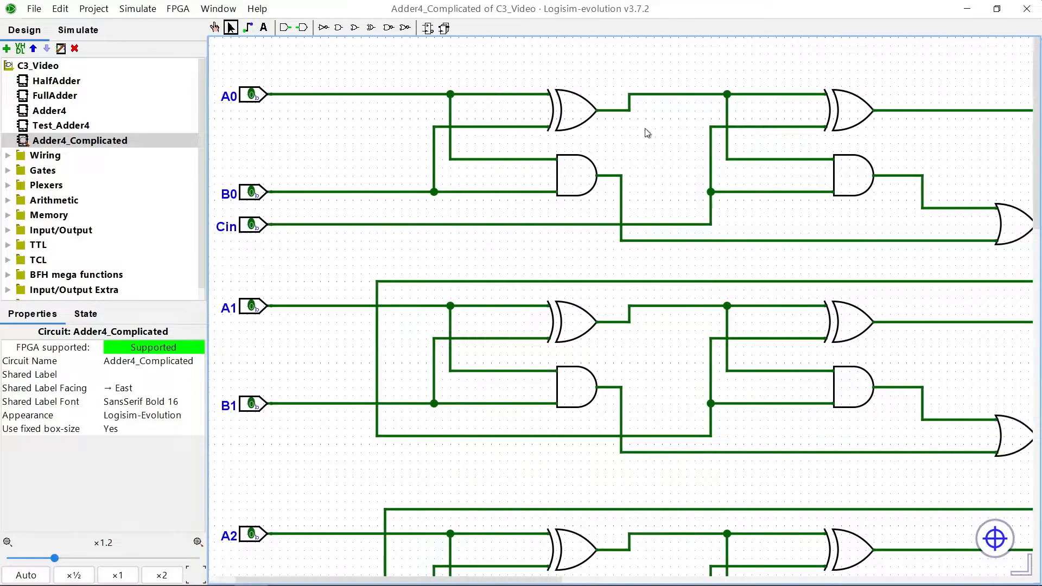
pyautogui.scroll(-5, 727, 62)
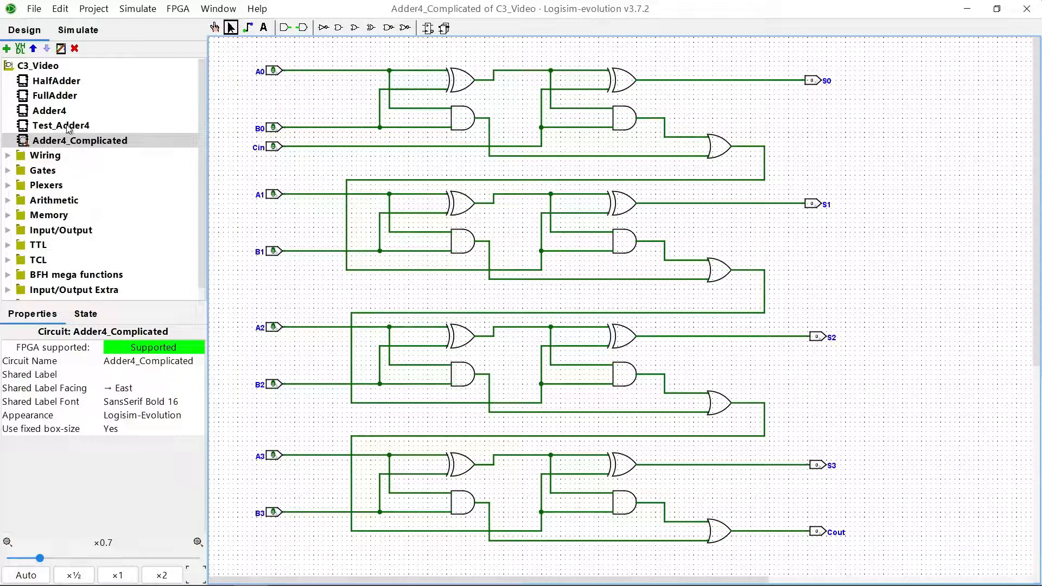
# Step: Compare the full-adder-based Adder4 circuit with the gate-level Adder4_Complicated circuit
pyautogui.doubleClick(50, 111)
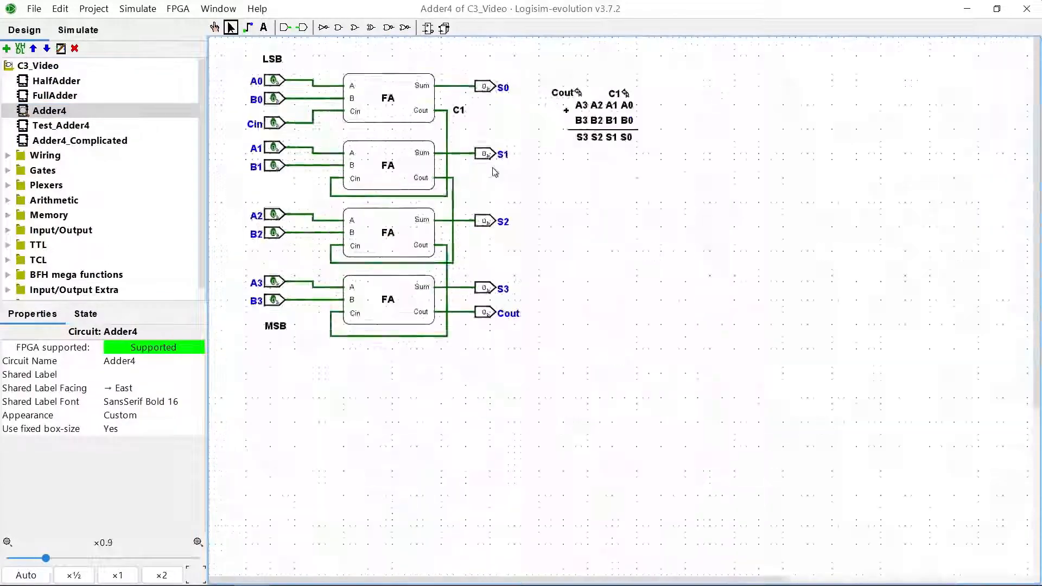
pyautogui.scroll(2, 495, 172)
pyautogui.doubleClick(79, 141)
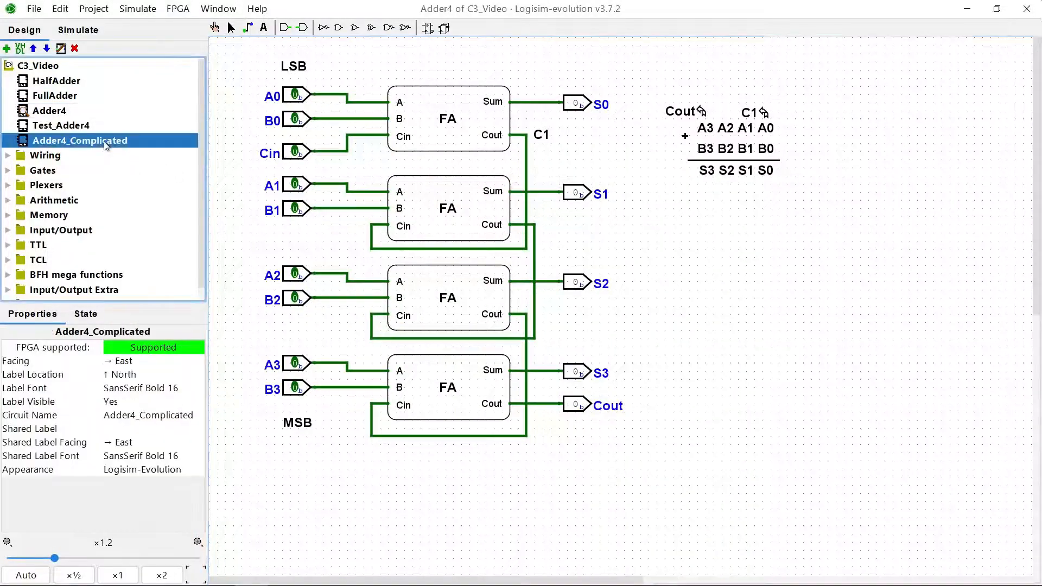
pyautogui.scroll(-3, 467, 182)
pyautogui.scroll(-1, 610, 166)
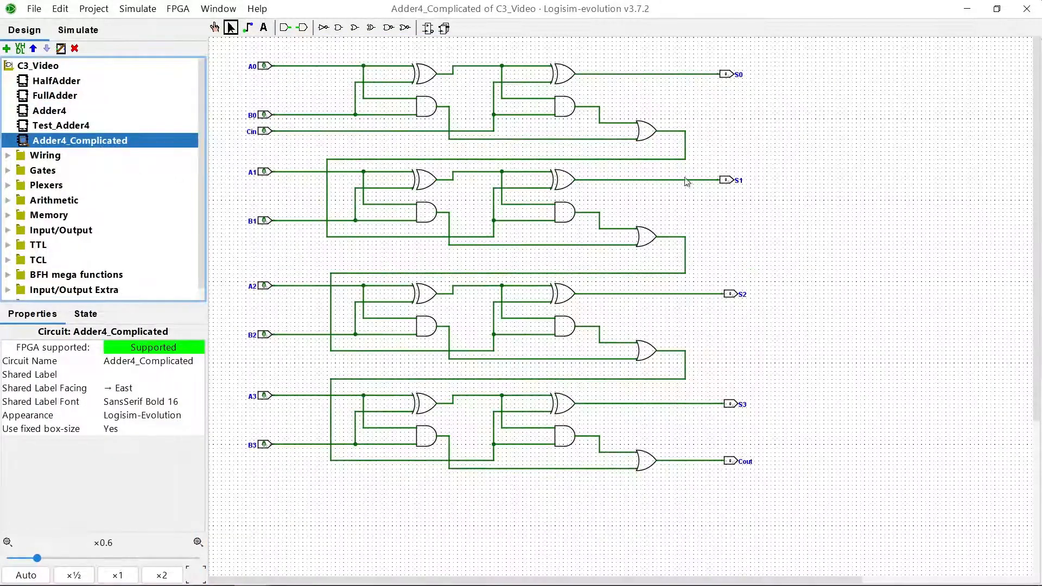
pyautogui.click(790, 148)
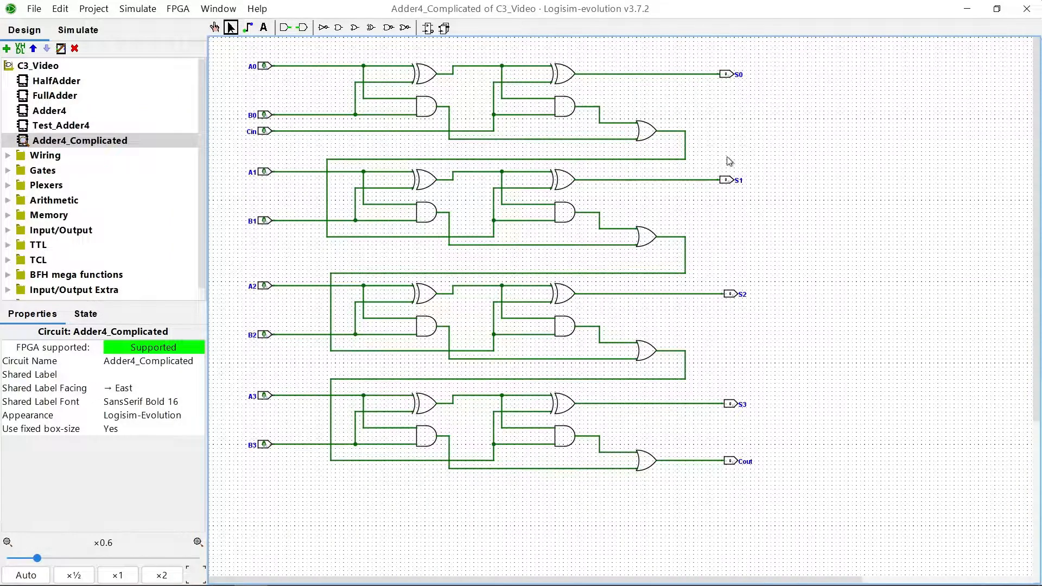
pyautogui.click(63, 115)
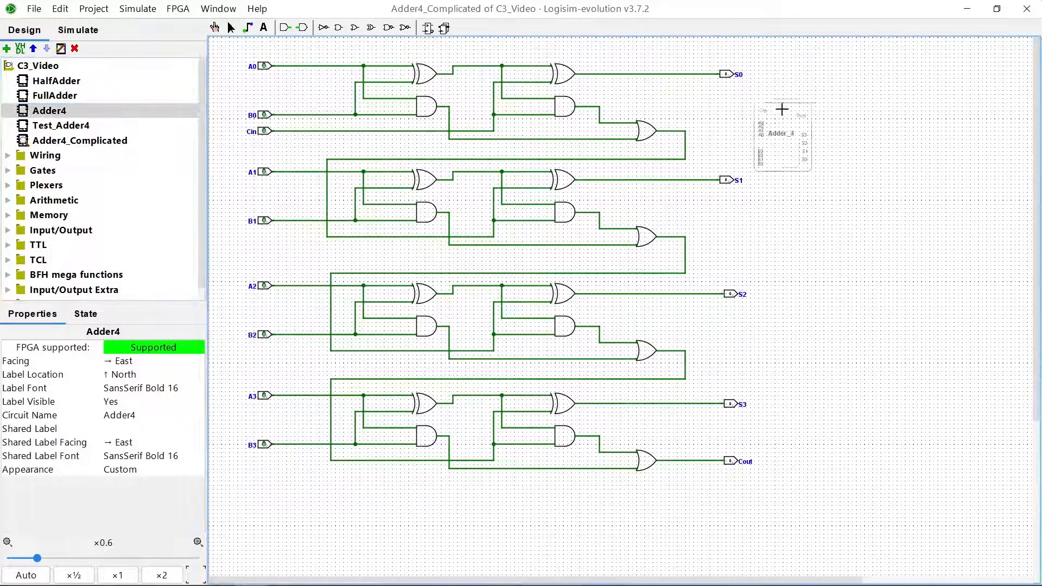
pyautogui.click(802, 133)
pyautogui.press('Delete')
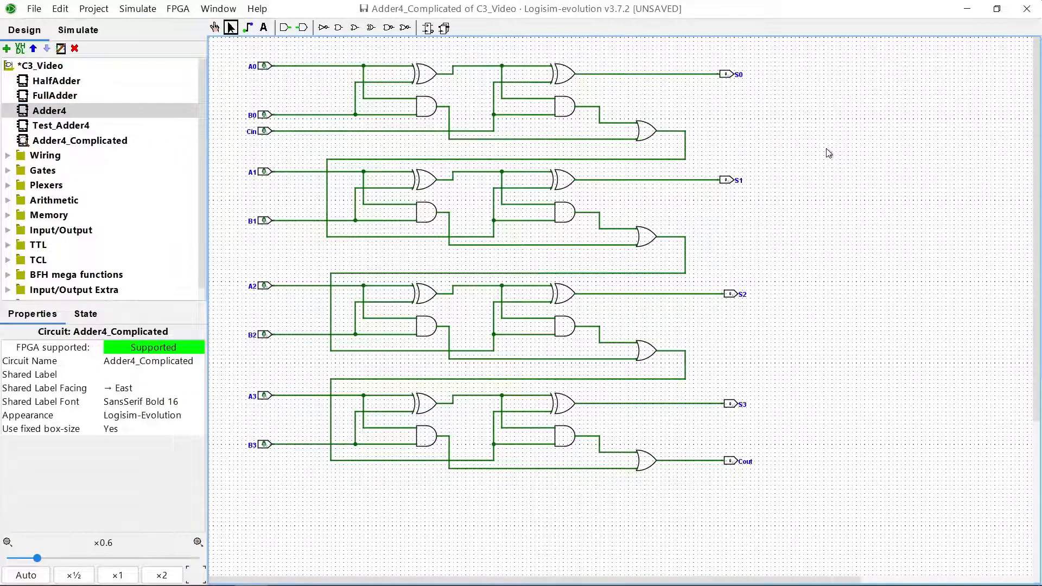
# Step: Reopen the Test_Adder4 circuit at an enlarged view and save the C3_Video project
pyautogui.doubleClick(88, 130)
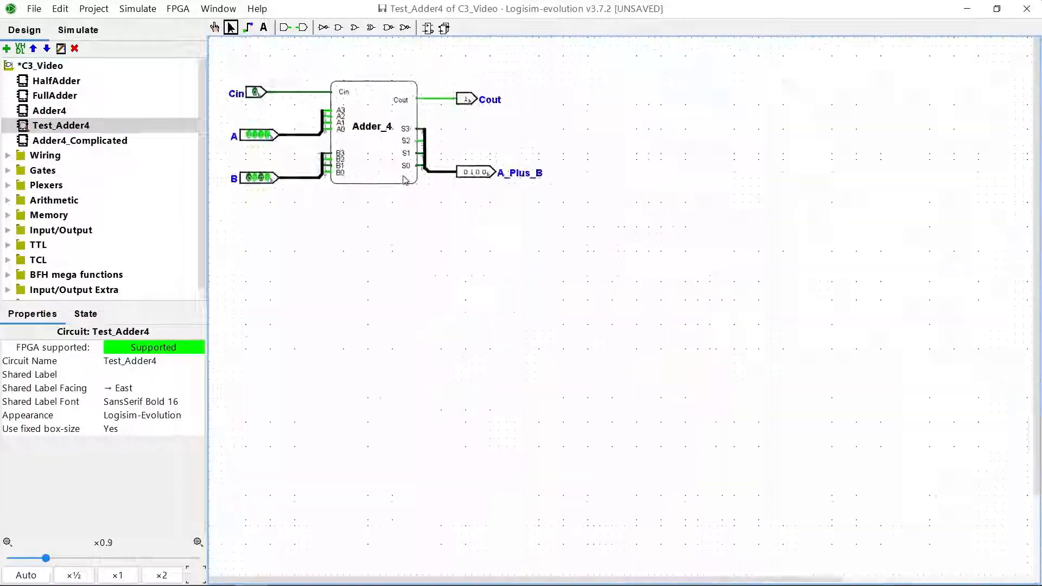
pyautogui.scroll(5, 404, 180)
pyautogui.hotkey('ctrl', 's')
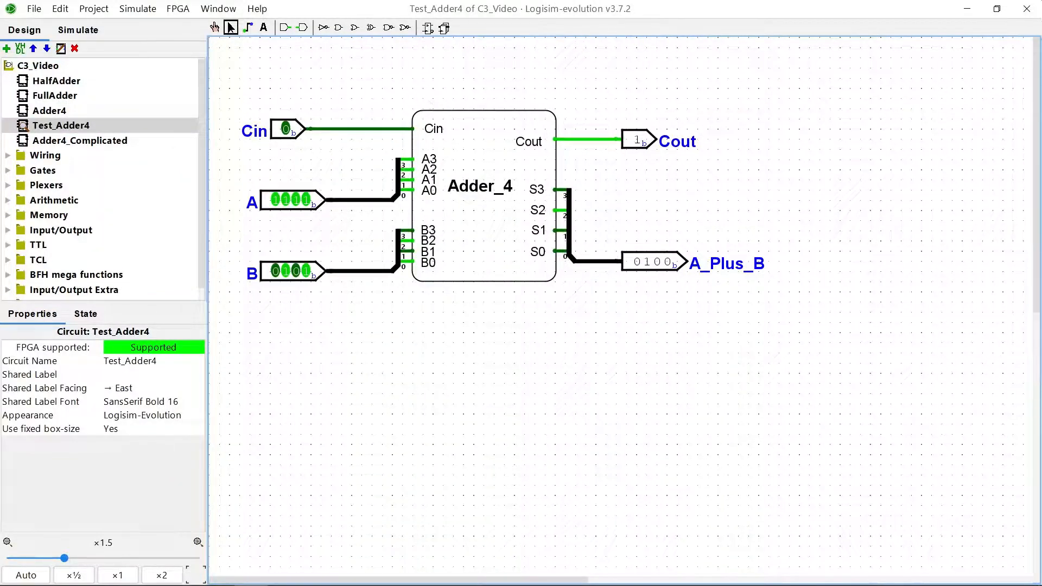